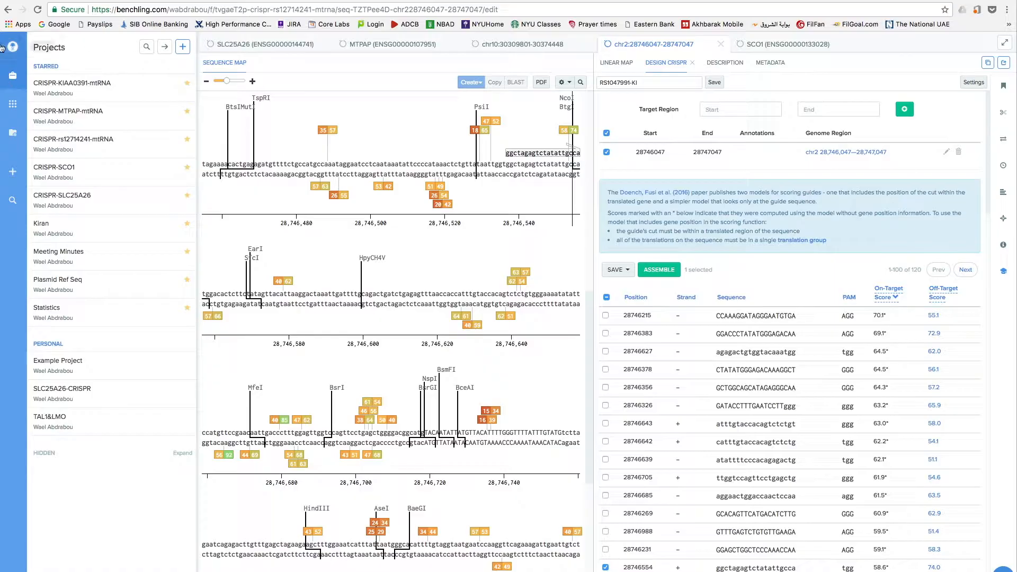
Create a new project named Newgene-CRISRP.
{"action": "left_click", "coordinate": [18, 82]}
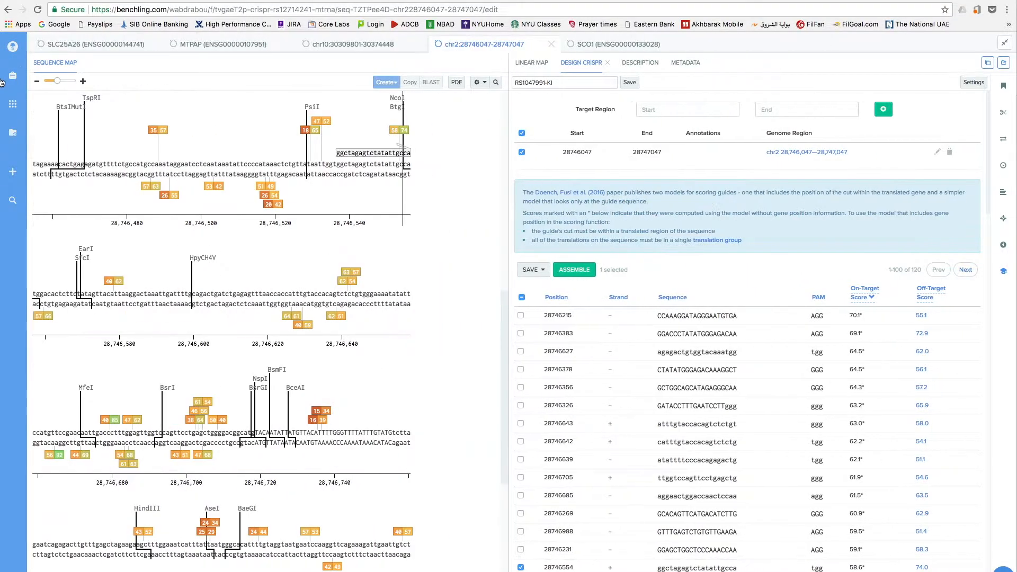
{"action": "left_click", "coordinate": [18, 81]}
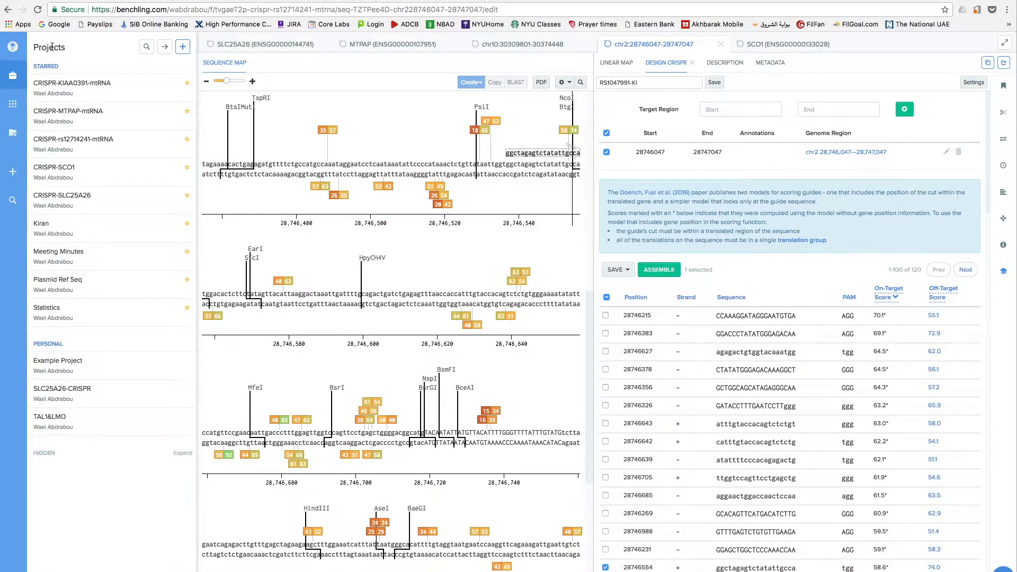
{"action": "left_click", "coordinate": [182, 46]}
{"action": "type", "text": "Newgene"}
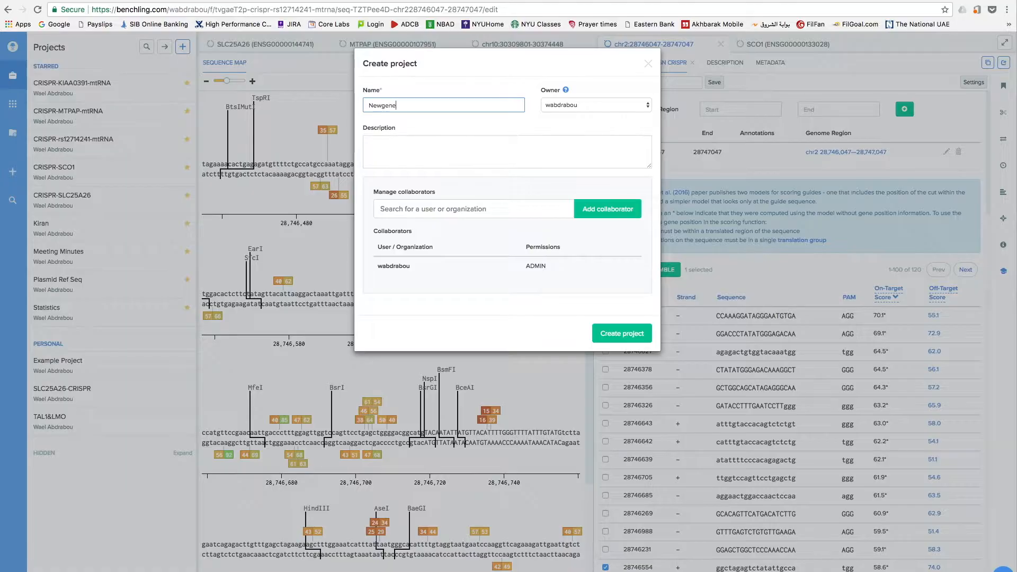
{"action": "type", "text": "-CRISRP"}
{"action": "left_click", "coordinate": [616, 333]}
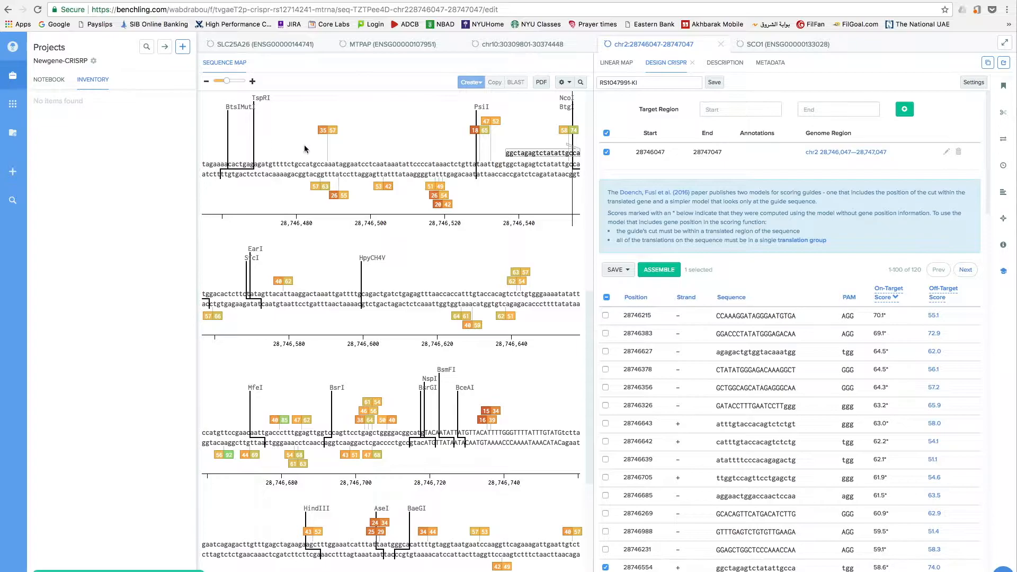
Open the project's inventory, start a DNA sequence import, and search external databases for the gene SCO1.
{"action": "left_click", "coordinate": [94, 81]}
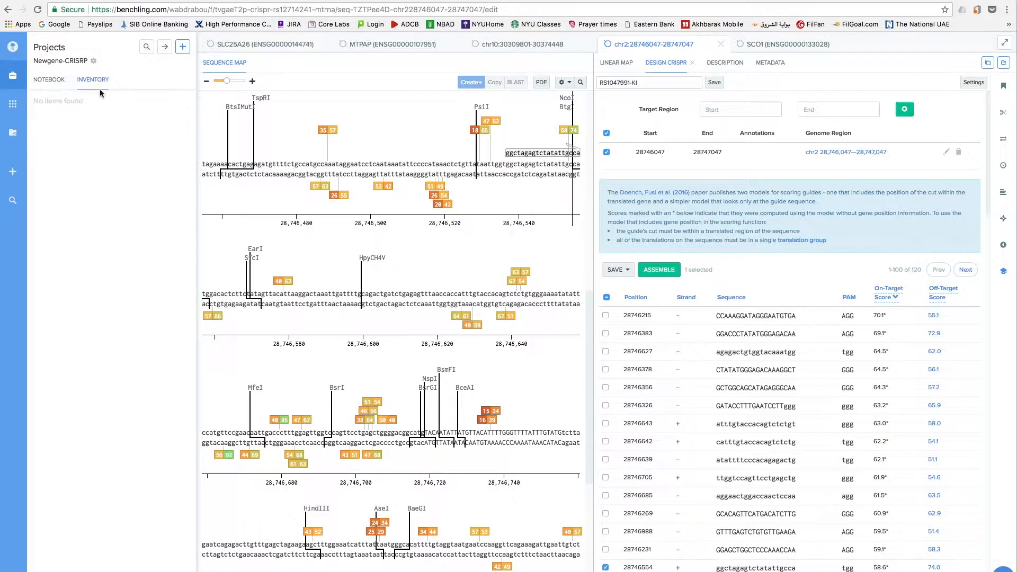
{"action": "left_click", "coordinate": [186, 51]}
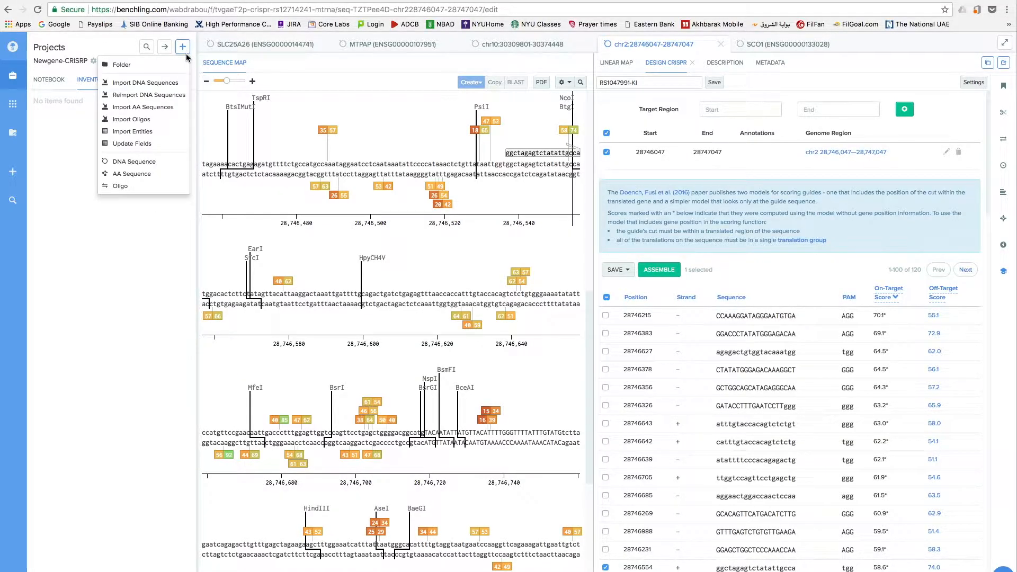
{"action": "left_click", "coordinate": [148, 84]}
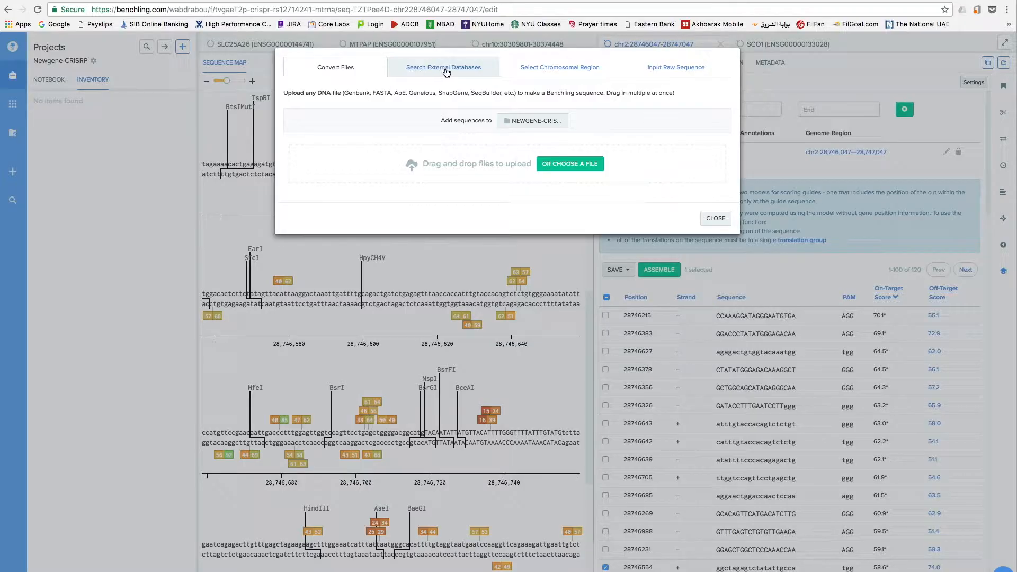
{"action": "left_click", "coordinate": [467, 71]}
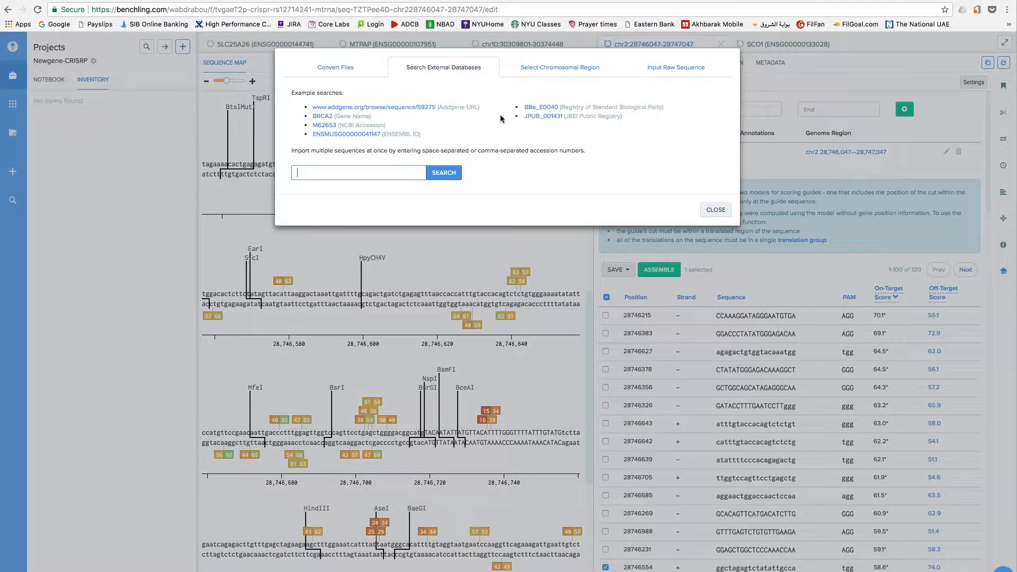
{"action": "left_click", "coordinate": [358, 171]}
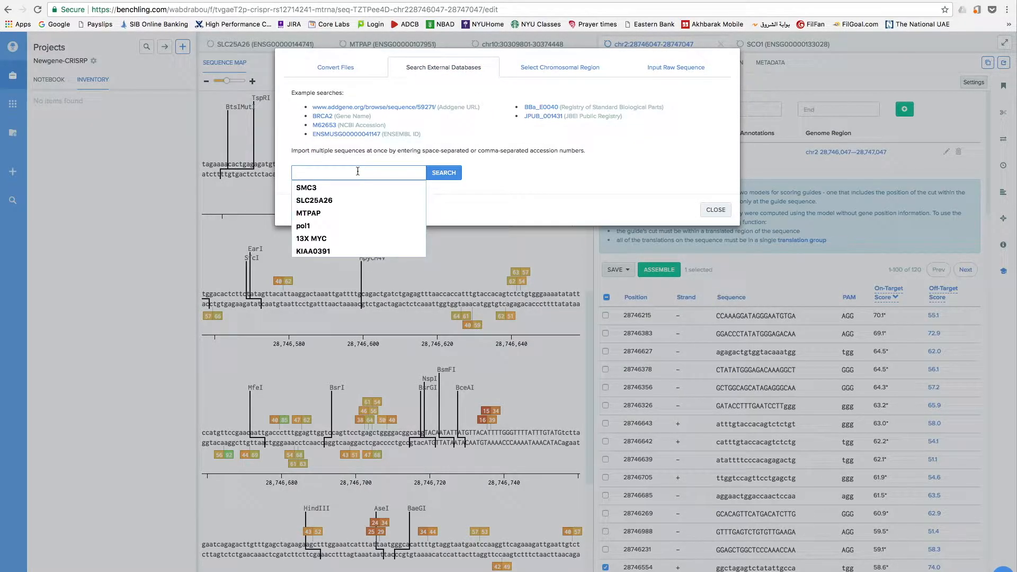
{"action": "type", "text": "s"}
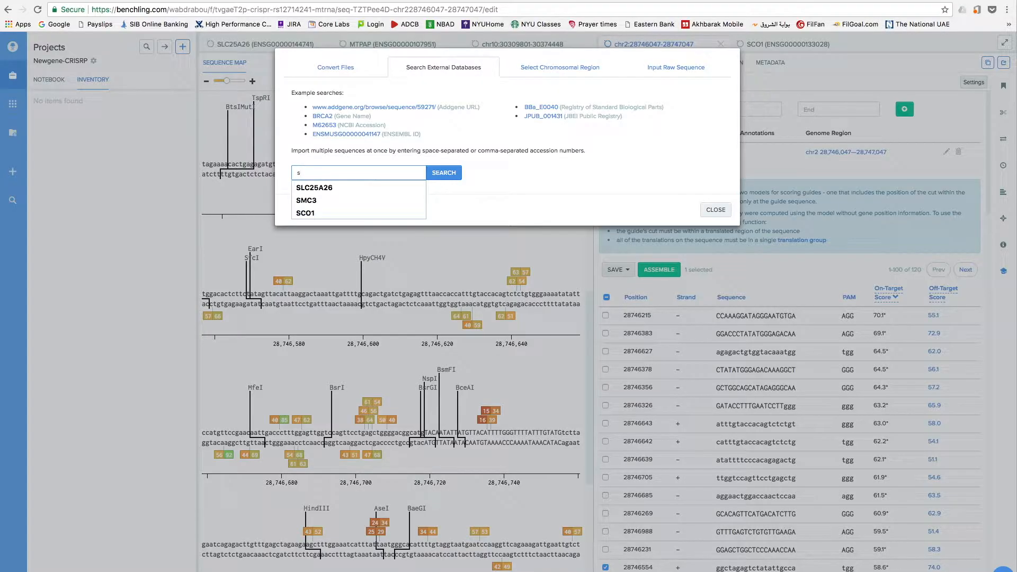
{"action": "type", "text": "co1"}
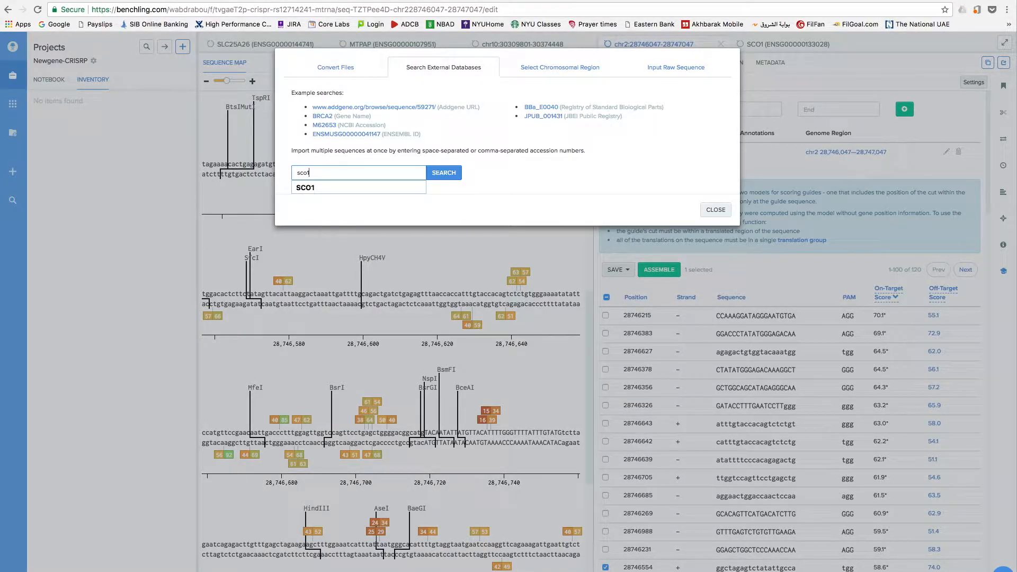
{"action": "left_click", "coordinate": [360, 188]}
{"action": "left_click", "coordinate": [446, 177]}
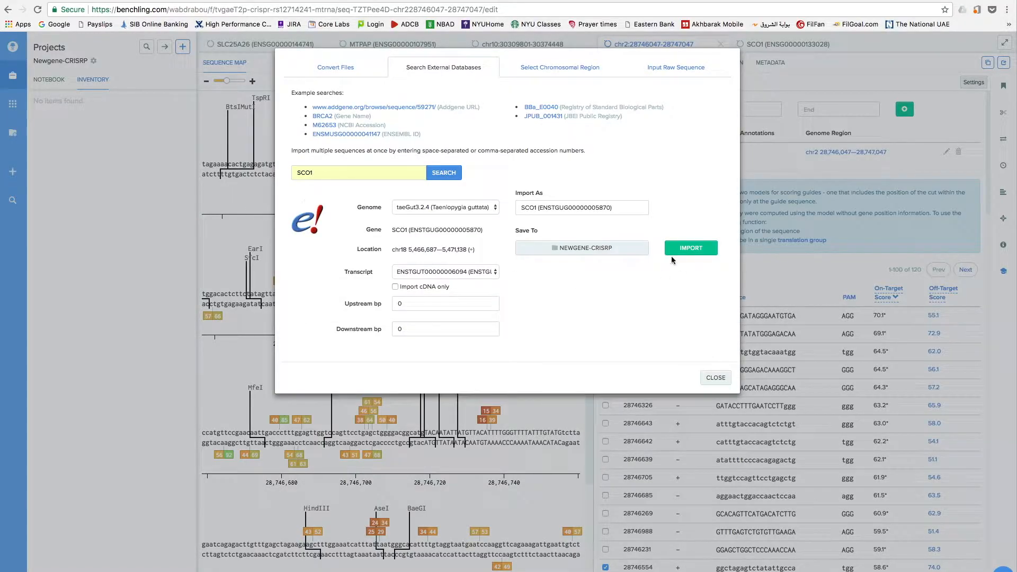
Import SCO1 using genome GRCh38 (hg38, Homo sapiens) and transcript SCO1-001 into the NEWGENE-CRISRP folder.
{"action": "left_click", "coordinate": [470, 210]}
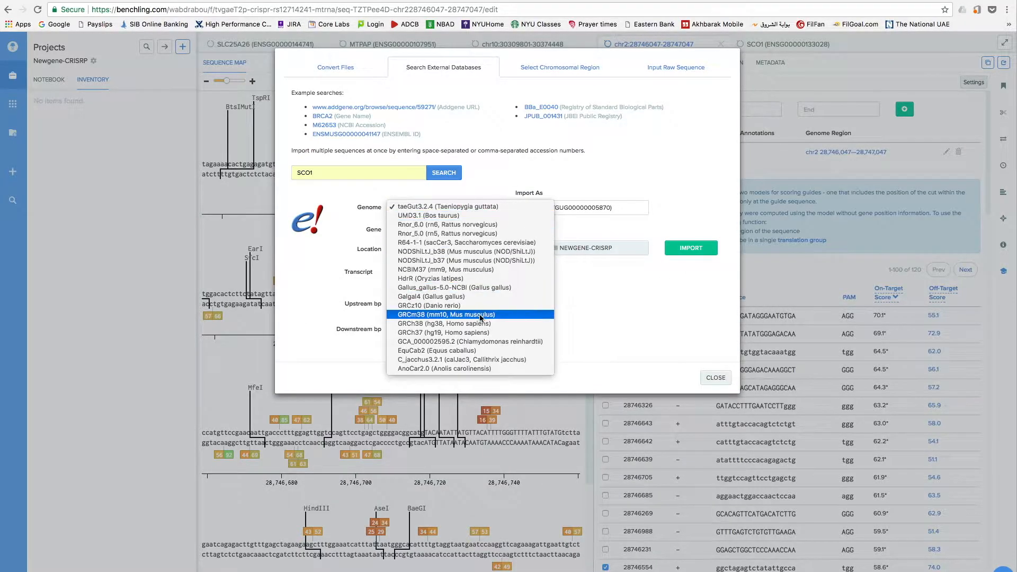
{"action": "left_click", "coordinate": [453, 325]}
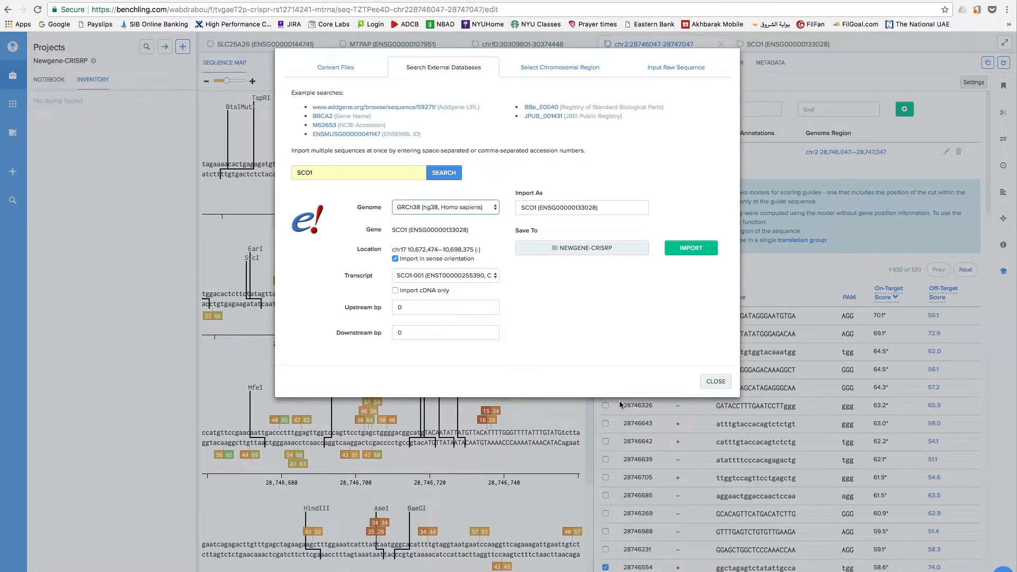
{"action": "left_click", "coordinate": [436, 275]}
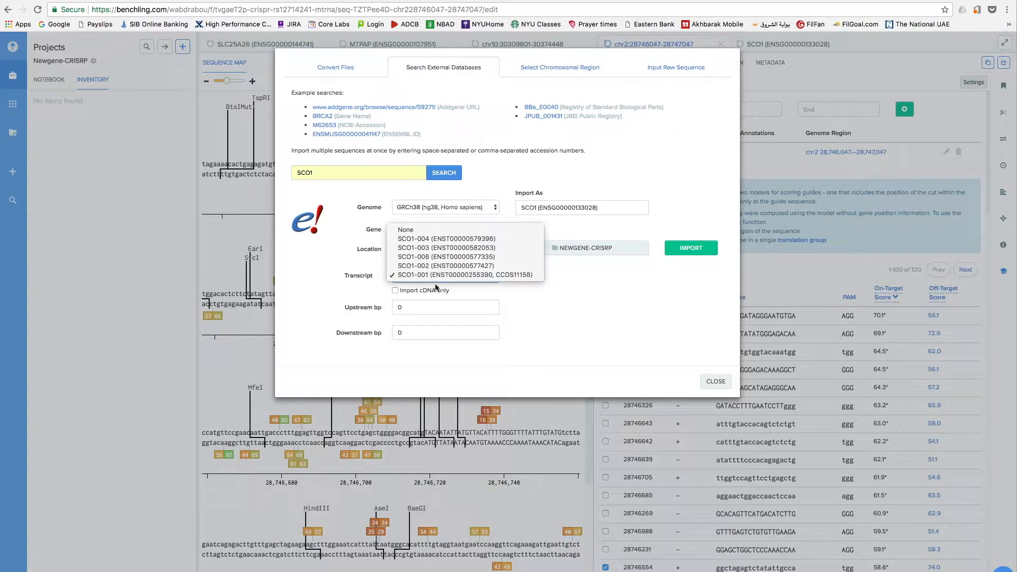
{"action": "left_click", "coordinate": [444, 276]}
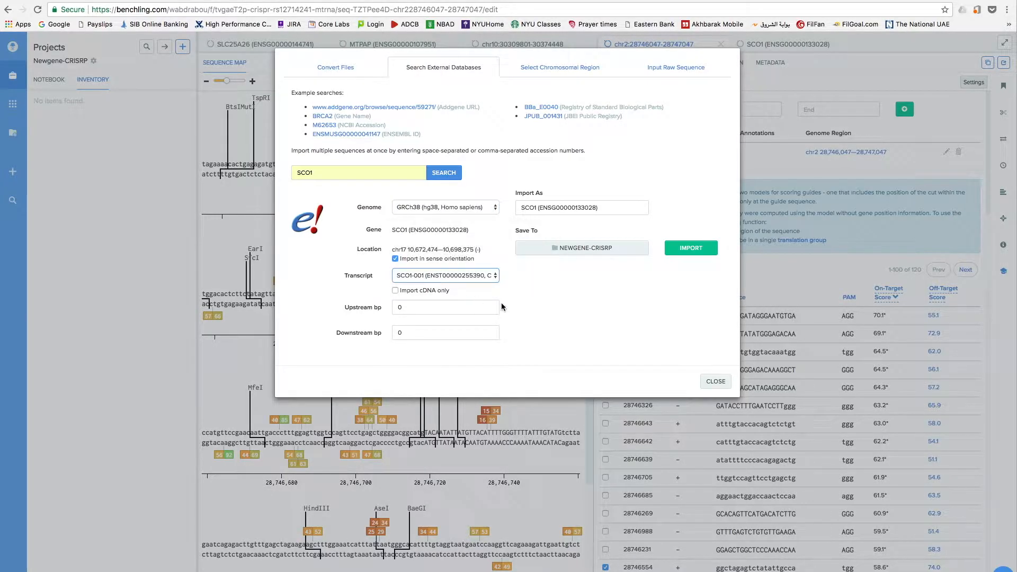
{"action": "left_click", "coordinate": [443, 278]}
{"action": "left_click", "coordinate": [434, 278]}
{"action": "left_click", "coordinate": [673, 250]}
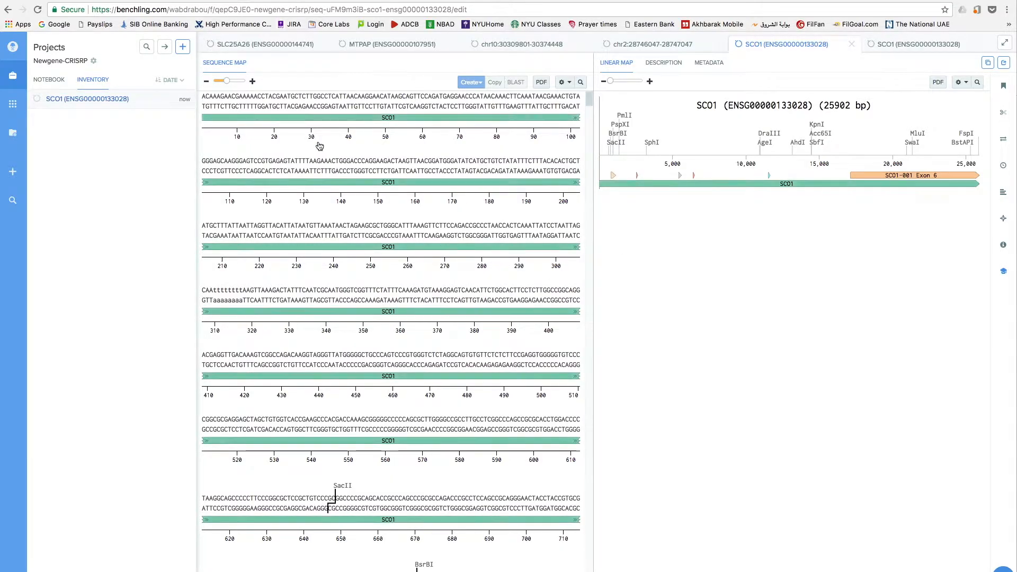
{"action": "mouse_move", "coordinate": [588, 100]}
{"action": "left_mouse_down"}
{"action": "mouse_move", "coordinate": [580, 330]}
{"action": "mouse_move", "coordinate": [593, 435]}
{"action": "mouse_move", "coordinate": [581, 224]}
{"action": "mouse_move", "coordinate": [591, 95]}
{"action": "left_mouse_up"}
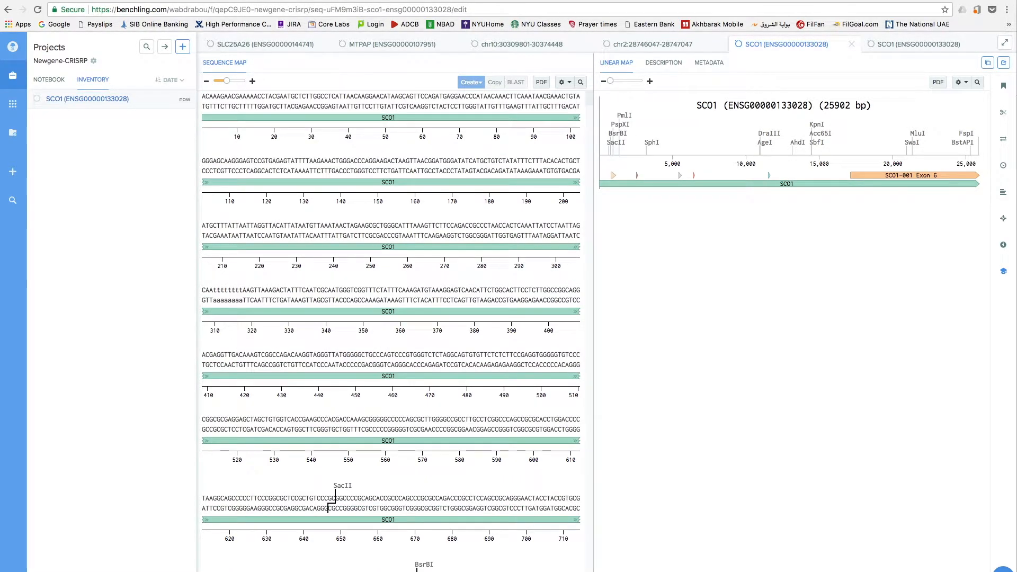
{"action": "left_click", "coordinate": [988, 63]}
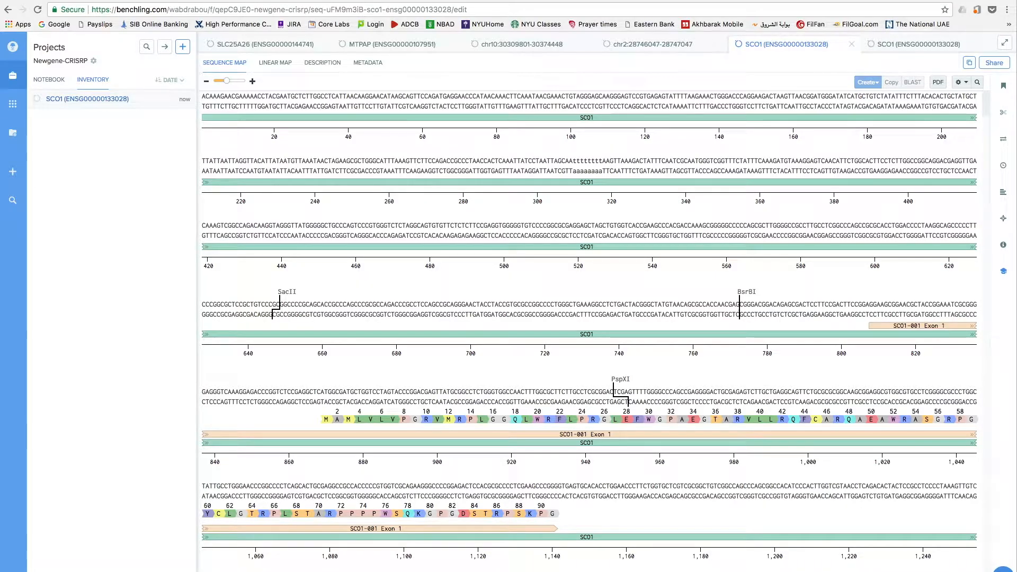
{"action": "left_click", "coordinate": [969, 62]}
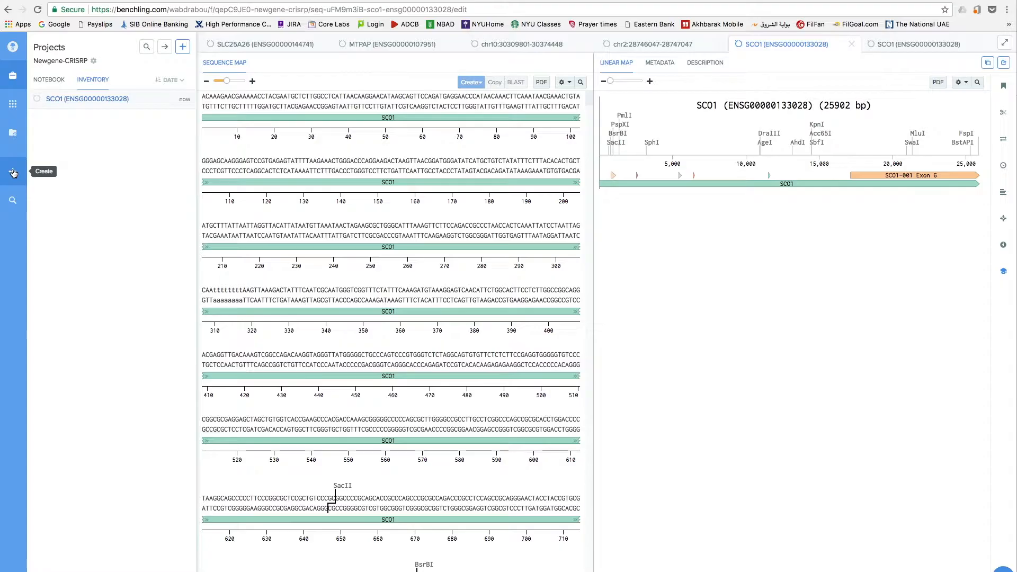
Start a new CRISPR guide design for gene SCO1 with genome GRCh38 (hg38, Homo sapiens).
{"action": "left_click", "coordinate": [13, 173]}
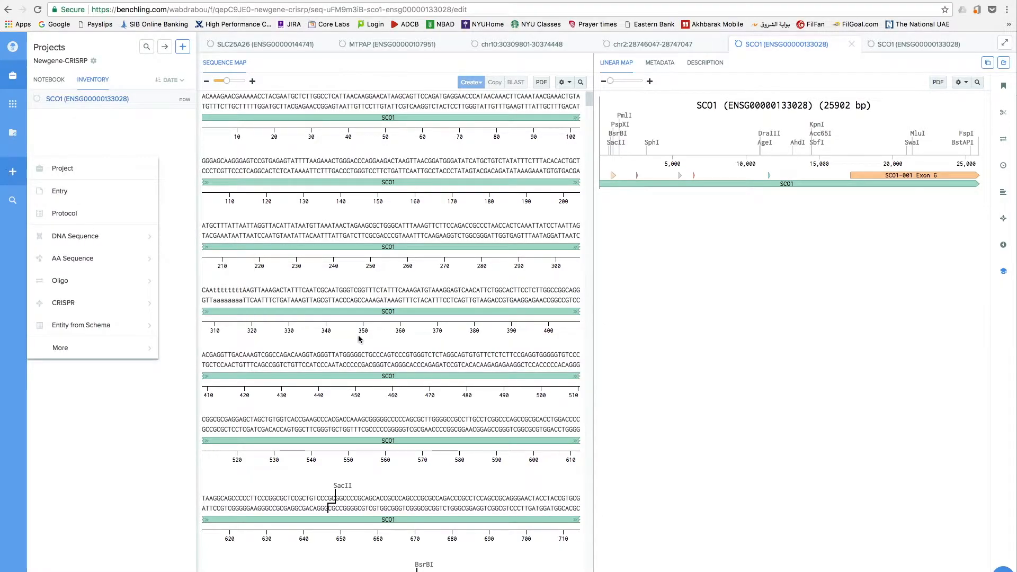
{"action": "mouse_move", "coordinate": [95, 304]}
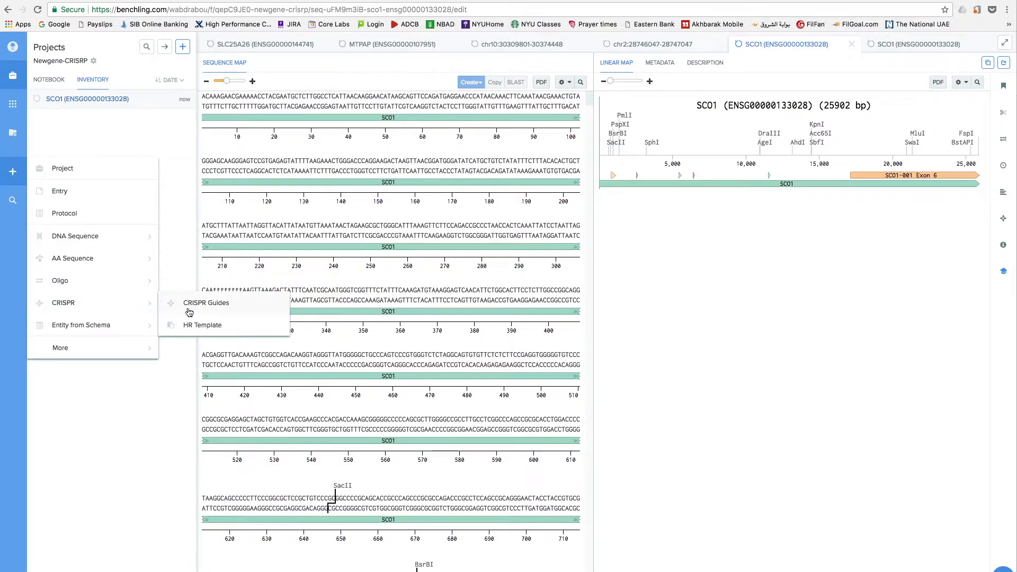
{"action": "left_click", "coordinate": [240, 310]}
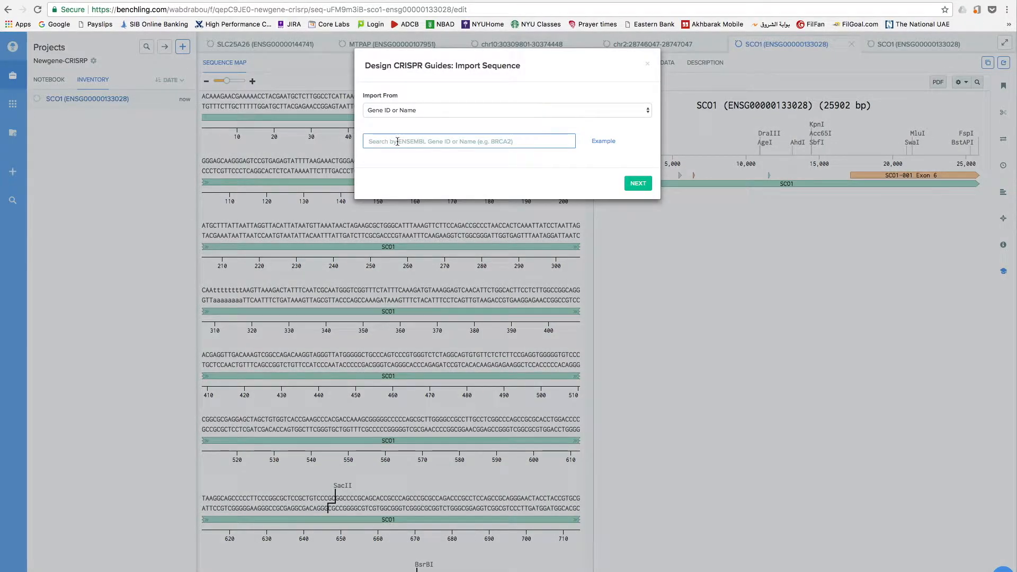
{"action": "type", "text": "SCO1"}
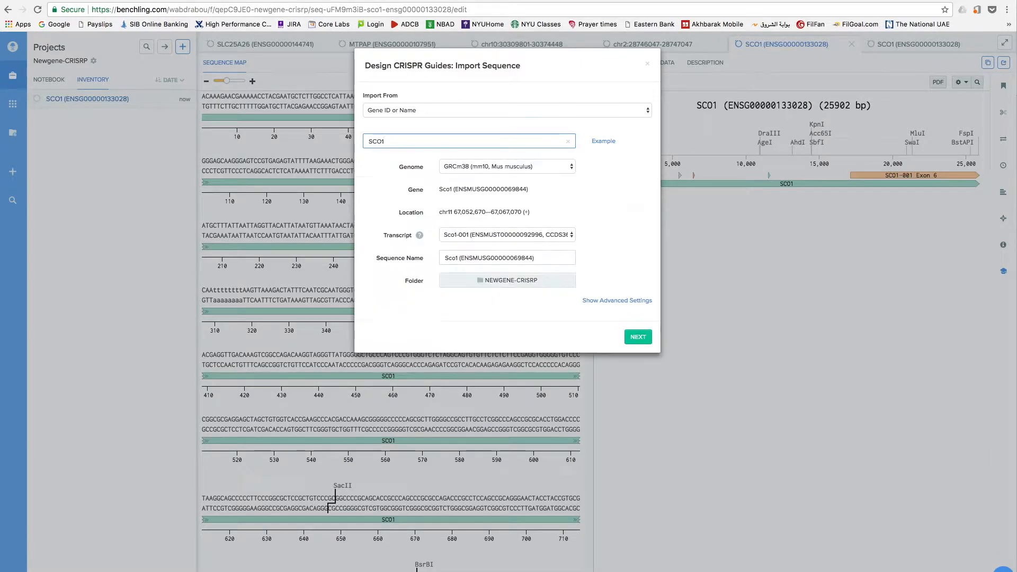
{"action": "left_click", "coordinate": [513, 168]}
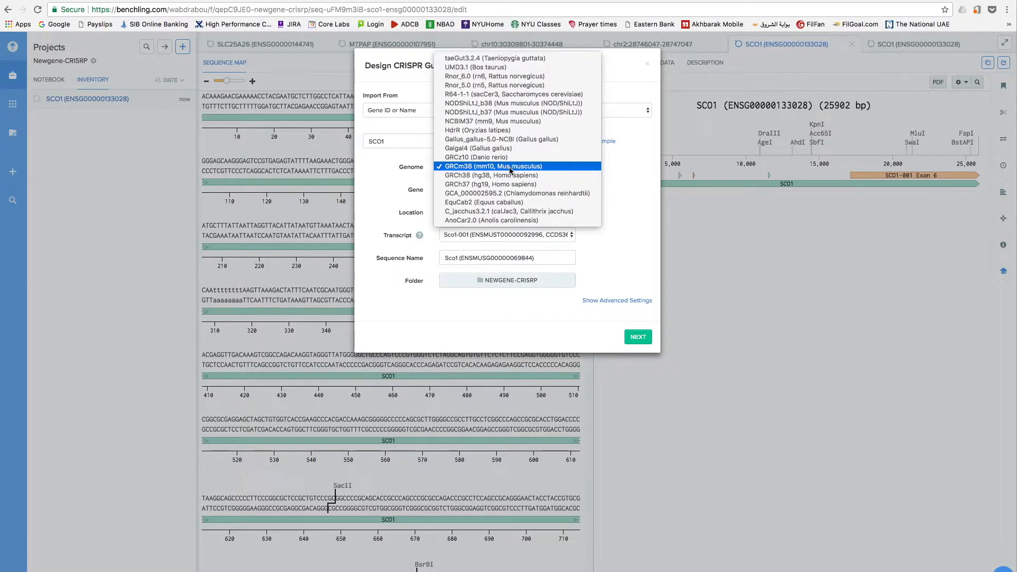
{"action": "left_click", "coordinate": [500, 175]}
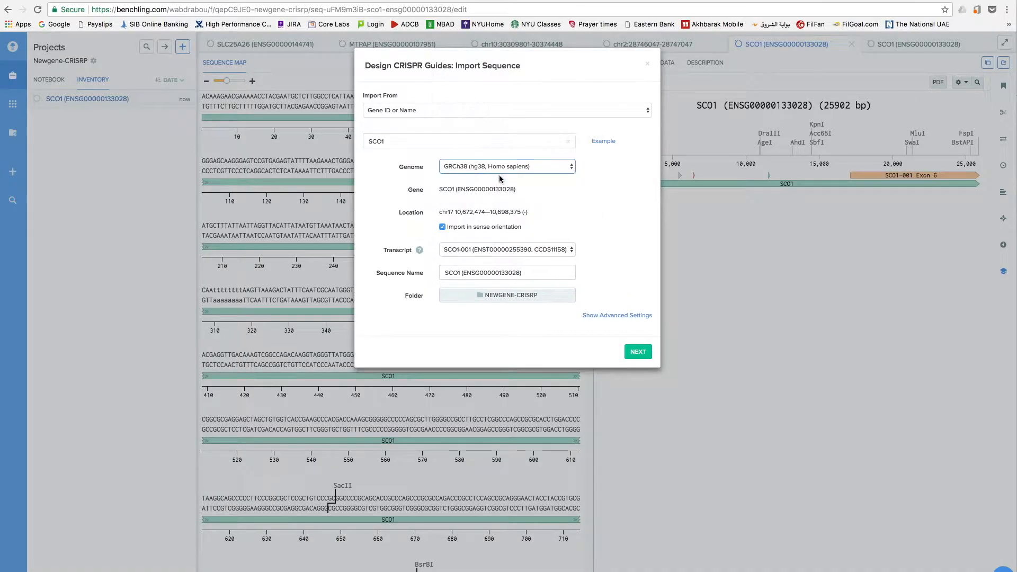
Include all SCO1 transcripts in the advanced settings, then finish with single guides of length 20 and NGG PAM.
{"action": "left_click", "coordinate": [495, 251]}
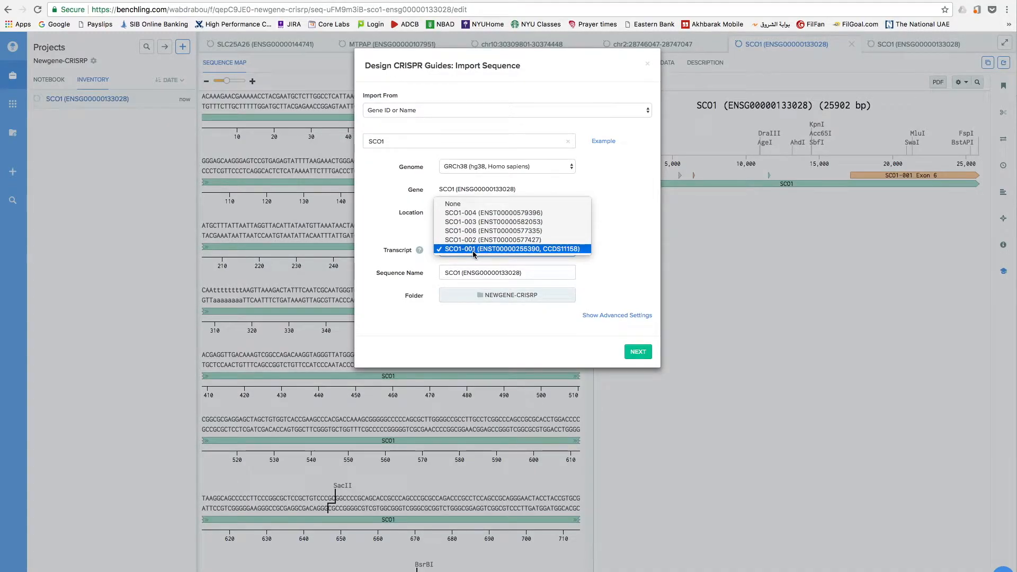
{"action": "left_click", "coordinate": [617, 294]}
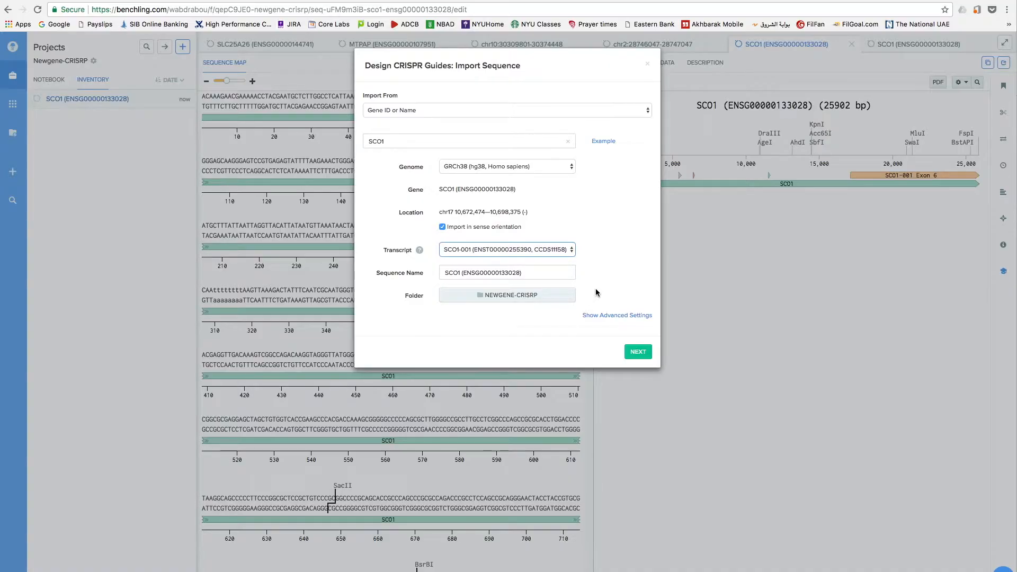
{"action": "left_click", "coordinate": [607, 316]}
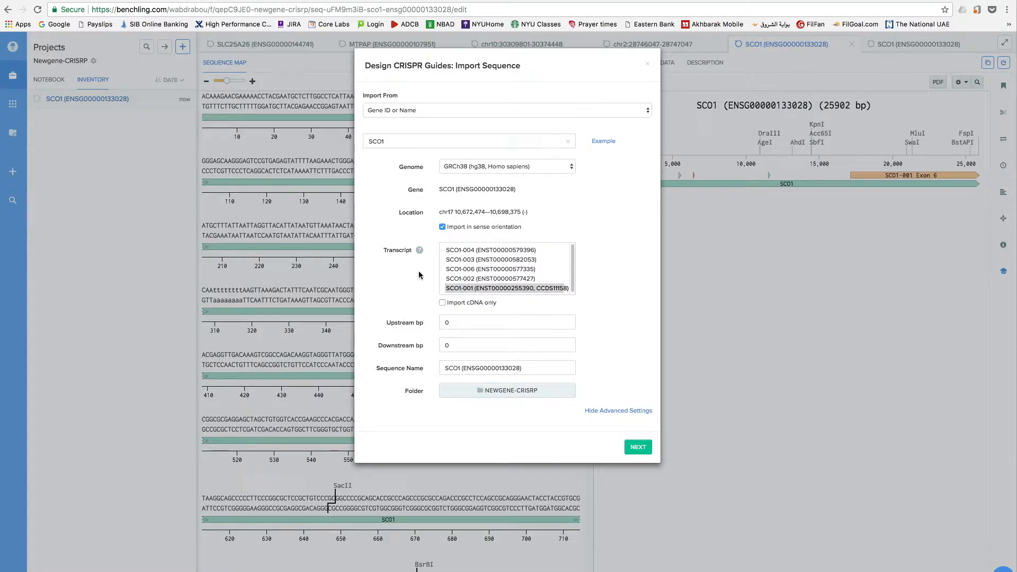
{"action": "left_click", "coordinate": [575, 264]}
{"action": "left_click_drag", "start_coordinate": [574, 262], "coordinate": [505, 279]}
{"action": "key", "text": "super+a"}
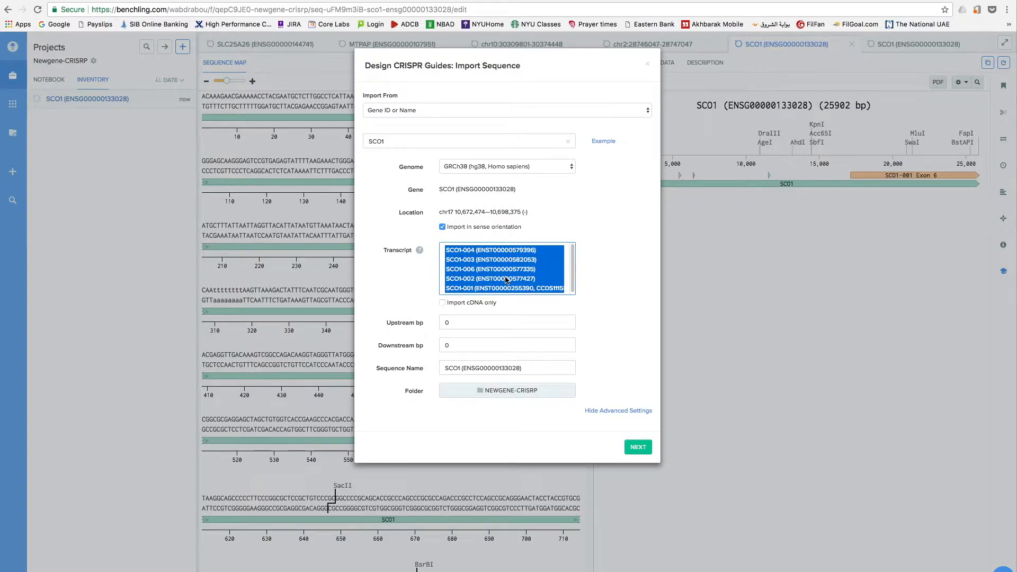
{"action": "left_click", "coordinate": [638, 448]}
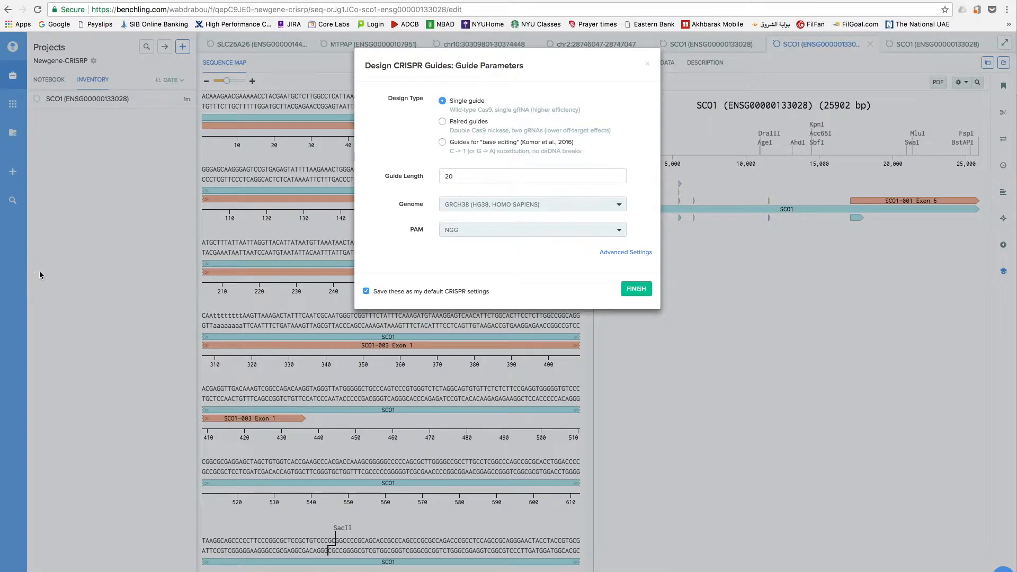
{"action": "left_click", "coordinate": [636, 290]}
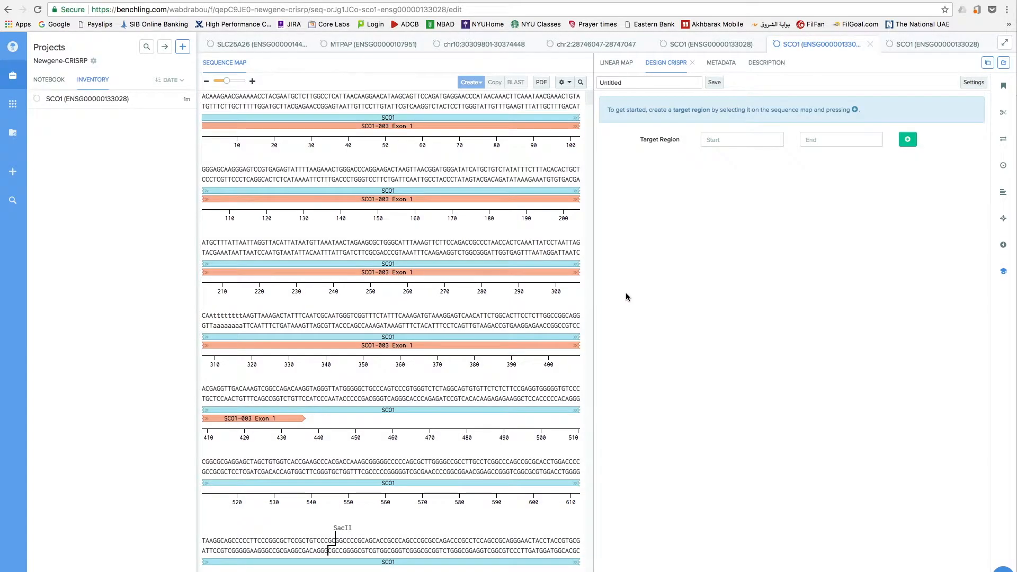
Locate exon 2 on the linear map and select the SCO1-004 Exon 2 annotation in the sequence map.
{"action": "left_click", "coordinate": [618, 65]}
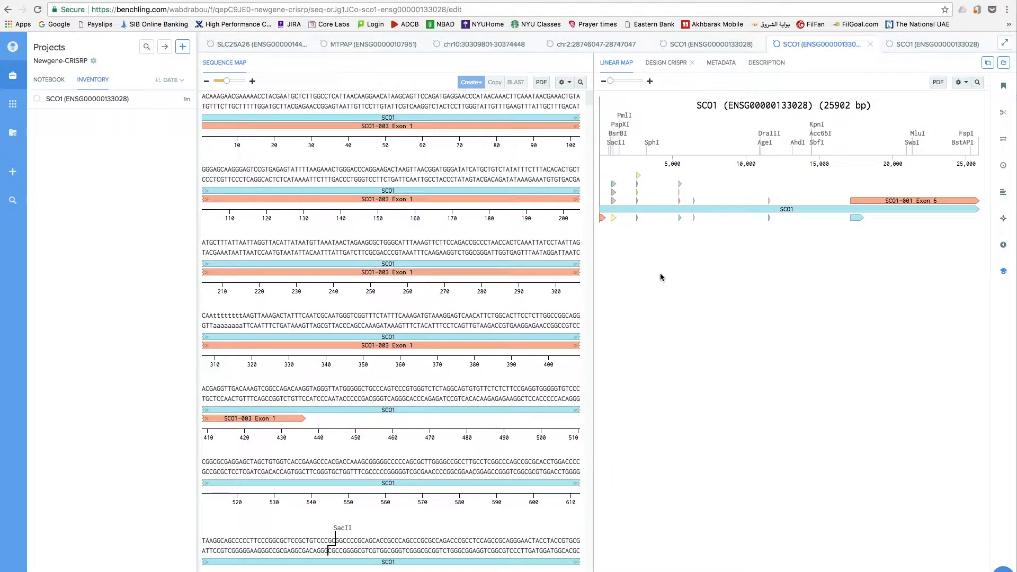
{"action": "left_click", "coordinate": [616, 173]}
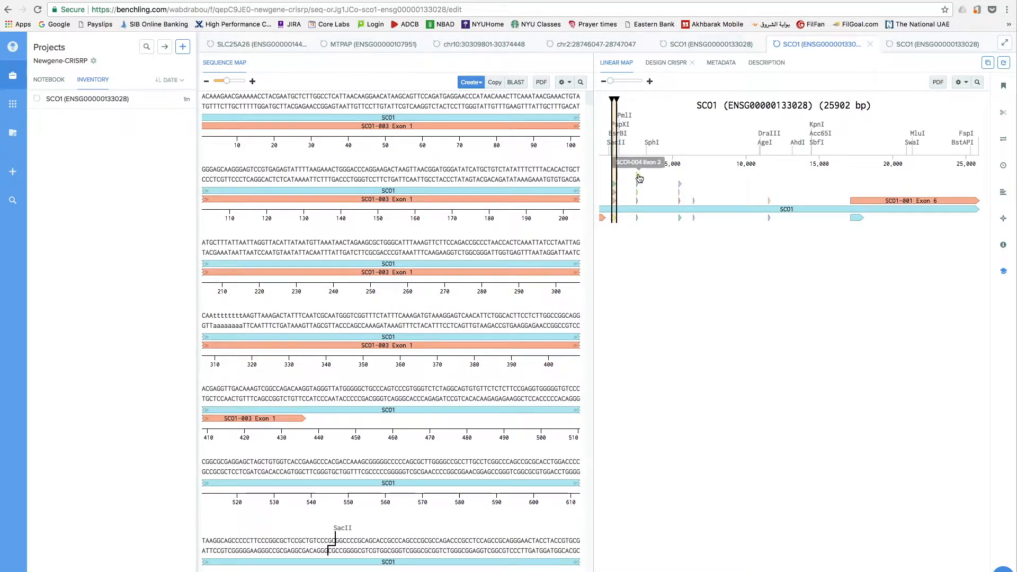
{"action": "left_click_drag", "start_coordinate": [645, 173], "coordinate": [632, 188]}
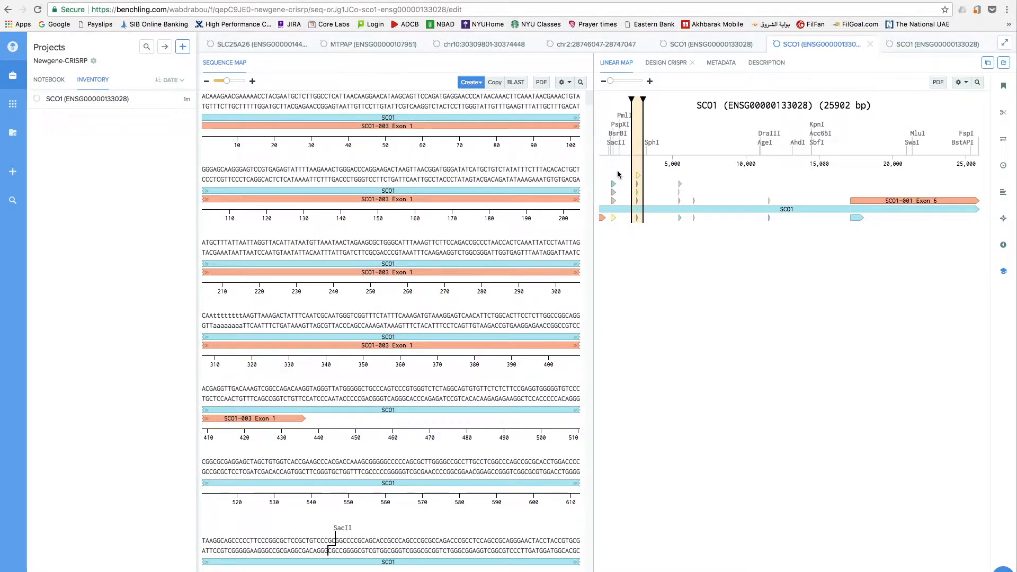
{"action": "left_click", "coordinate": [638, 221]}
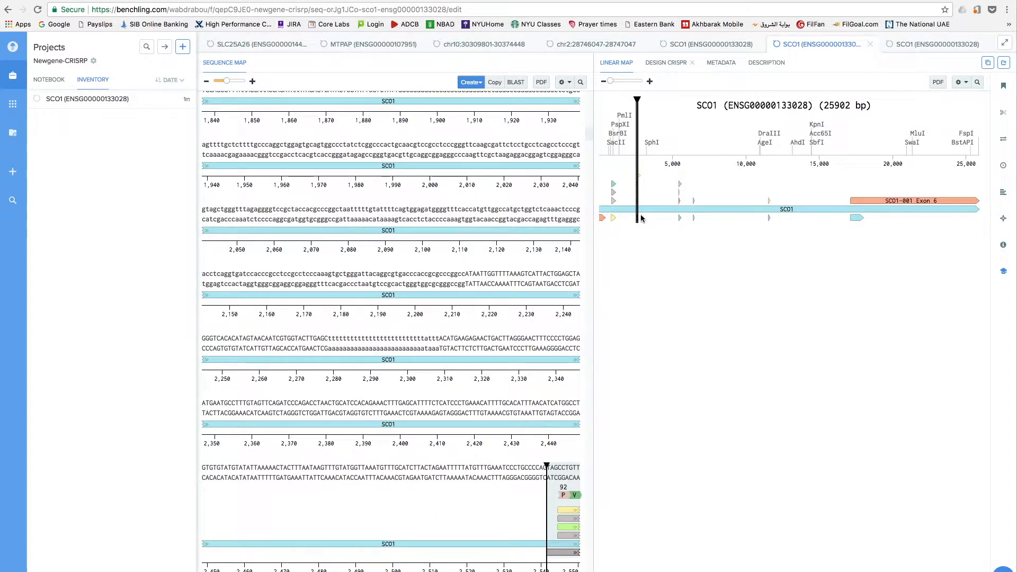
{"action": "scroll", "coordinate": [449, 363], "scroll_direction": "down", "scroll_amount": 4}
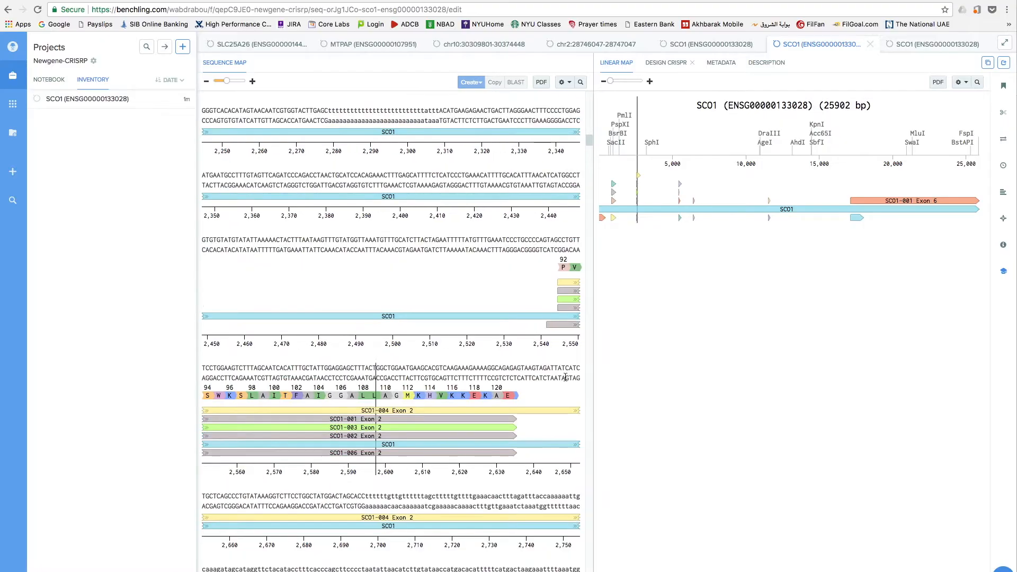
{"action": "left_click", "coordinate": [403, 410]}
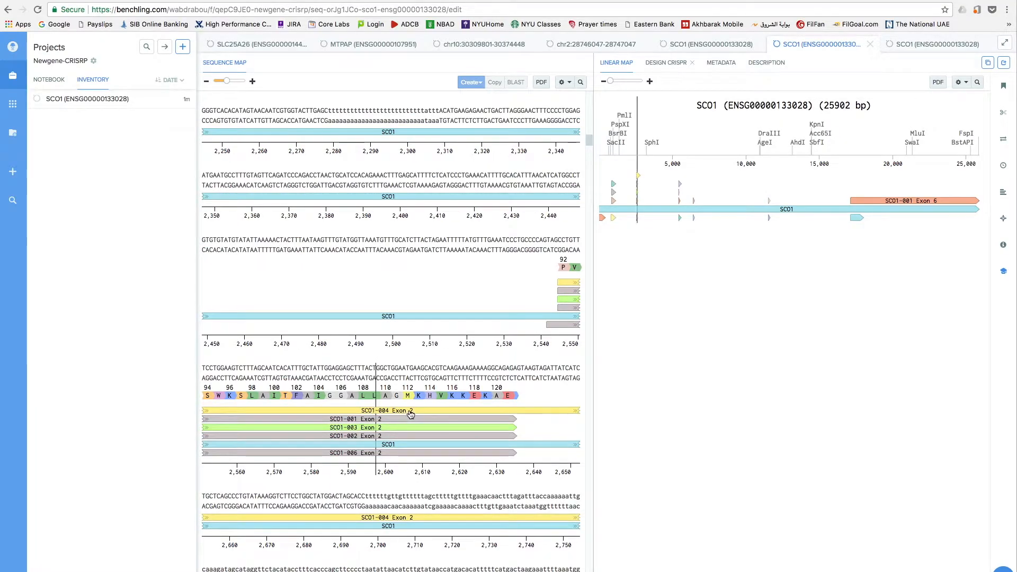
{"action": "scroll", "coordinate": [441, 310], "scroll_direction": "down", "scroll_amount": 3}
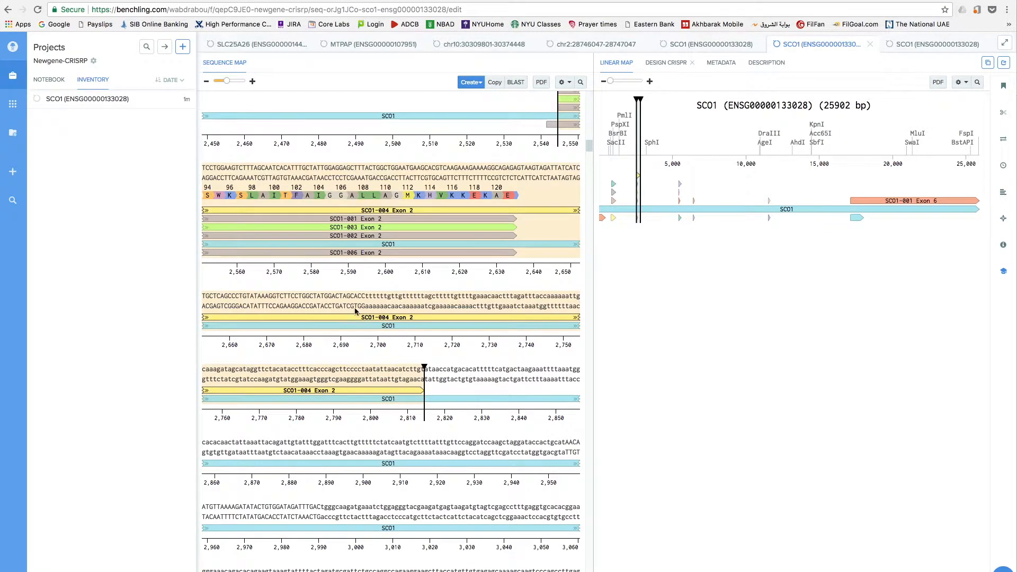
Start a new CRISPR guide design with the saved settings and add the selected region 2545–2814 as the target region.
{"action": "left_click", "coordinate": [1003, 220]}
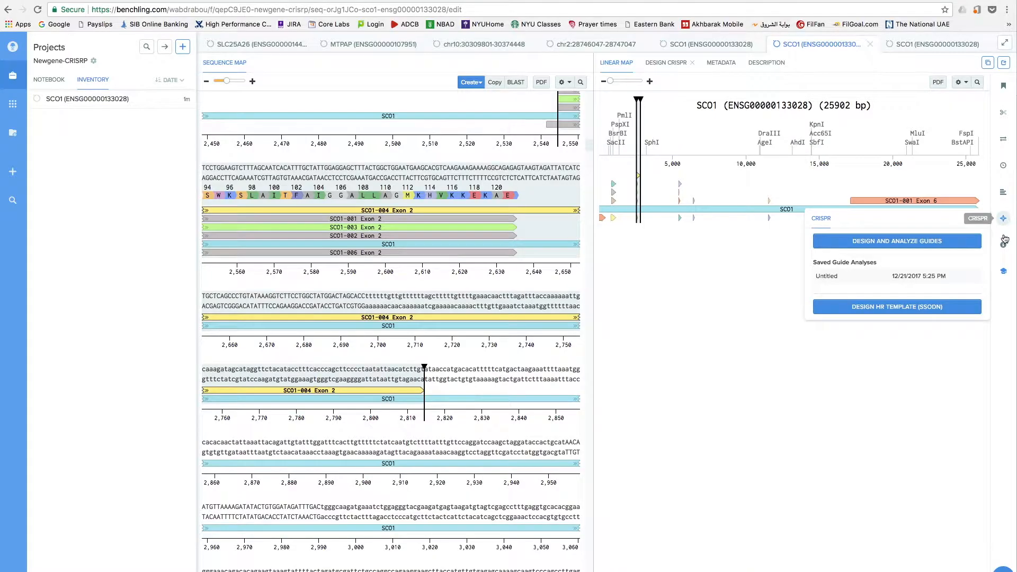
{"action": "left_click", "coordinate": [875, 246]}
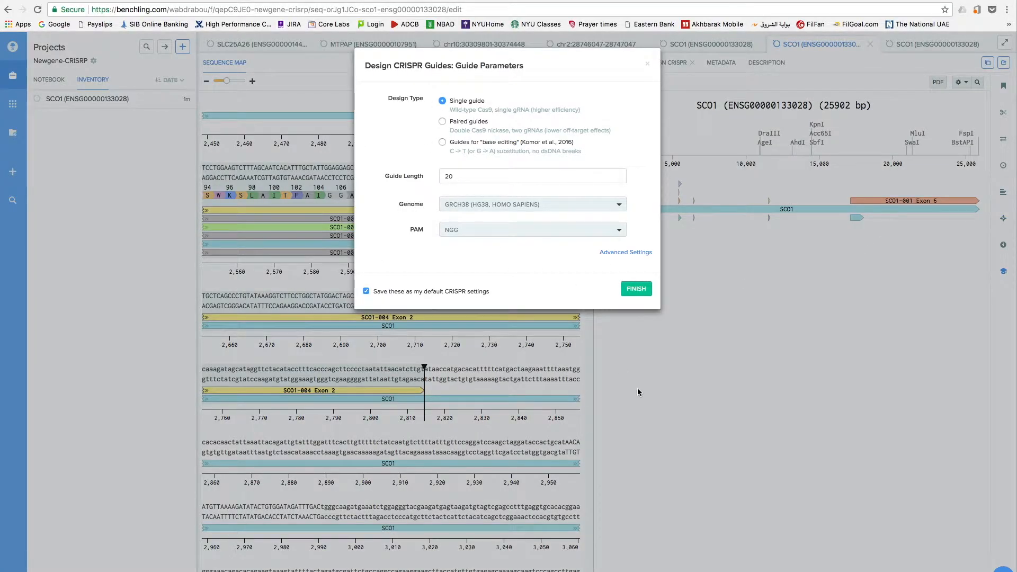
{"action": "left_click", "coordinate": [636, 290]}
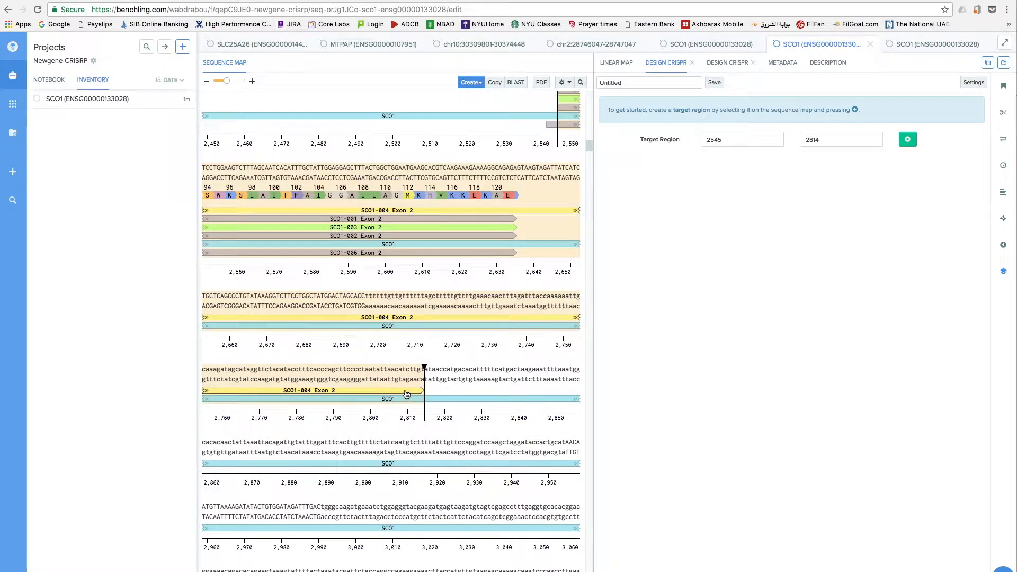
{"action": "left_click", "coordinate": [908, 140]}
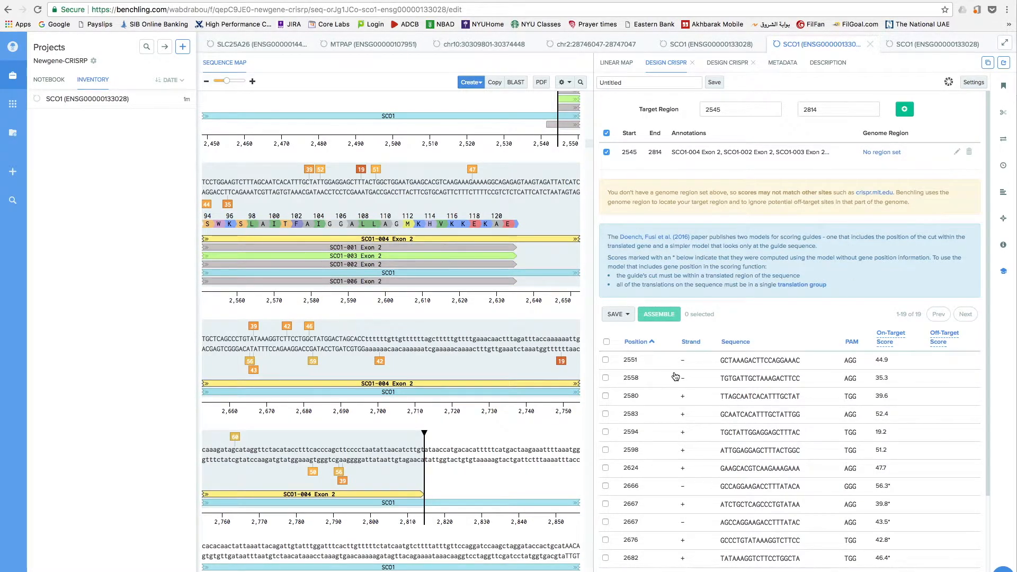
Sort the resulting guide list by on-target score, highest first.
{"action": "scroll", "coordinate": [706, 395], "scroll_direction": "down", "scroll_amount": 1}
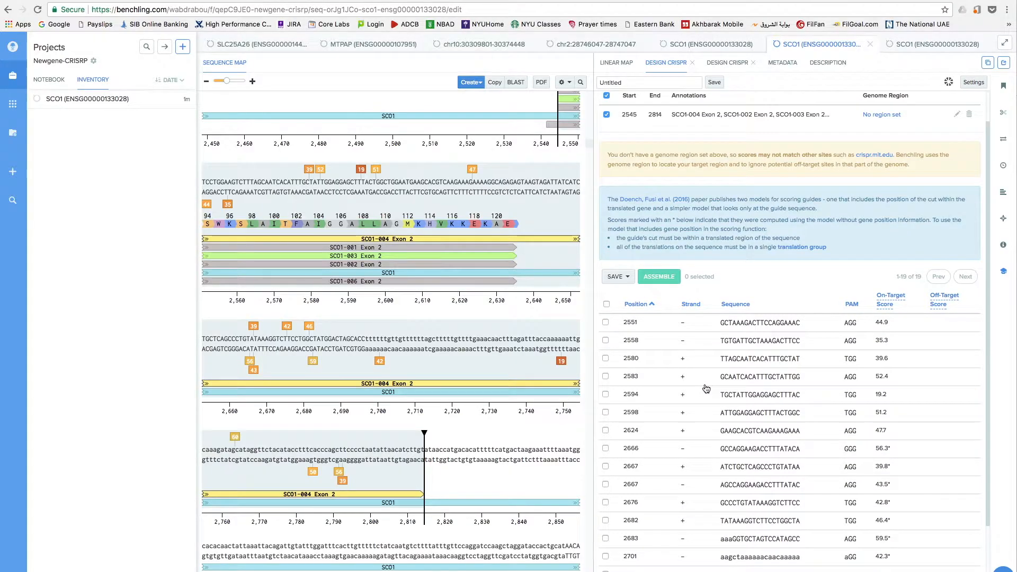
{"action": "scroll", "coordinate": [706, 390], "scroll_direction": "down", "scroll_amount": 1}
{"action": "scroll", "coordinate": [707, 391], "scroll_direction": "down", "scroll_amount": 1}
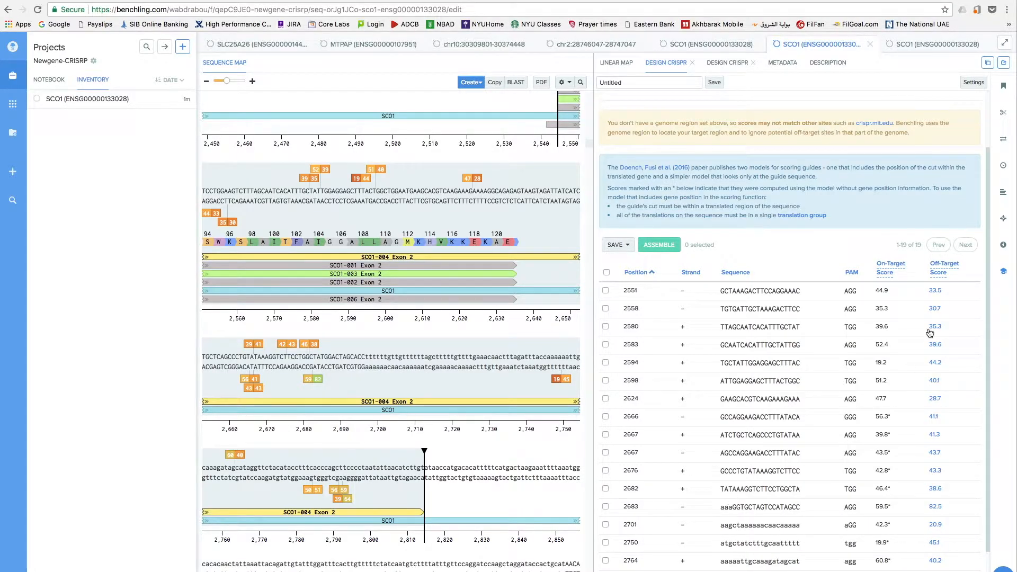
{"action": "left_click", "coordinate": [884, 268]}
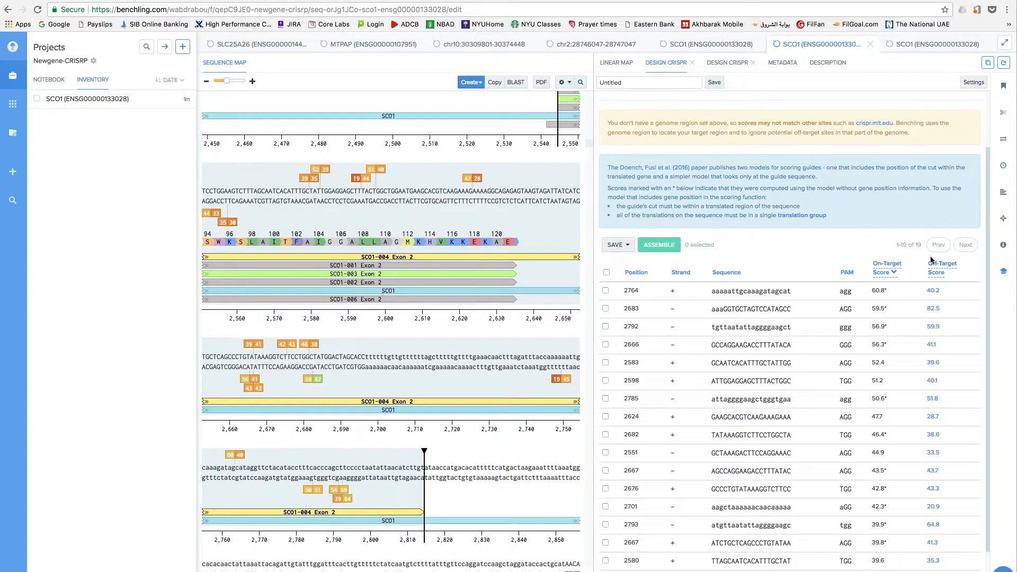
{"action": "mouse_move", "coordinate": [944, 269]}
{"action": "mouse_move", "coordinate": [886, 274]}
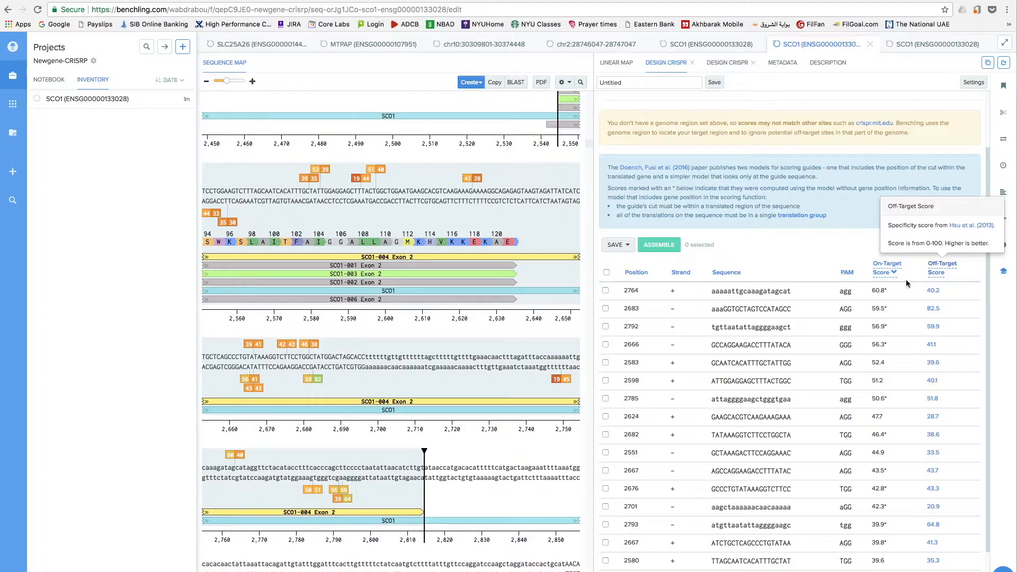
{"action": "left_click", "coordinate": [888, 273]}
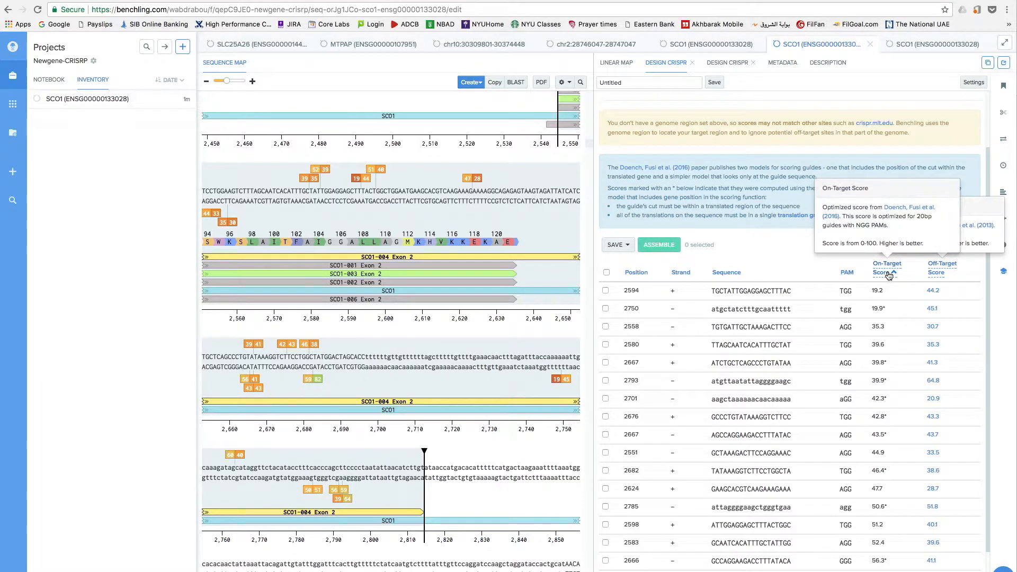
{"action": "left_click", "coordinate": [888, 273]}
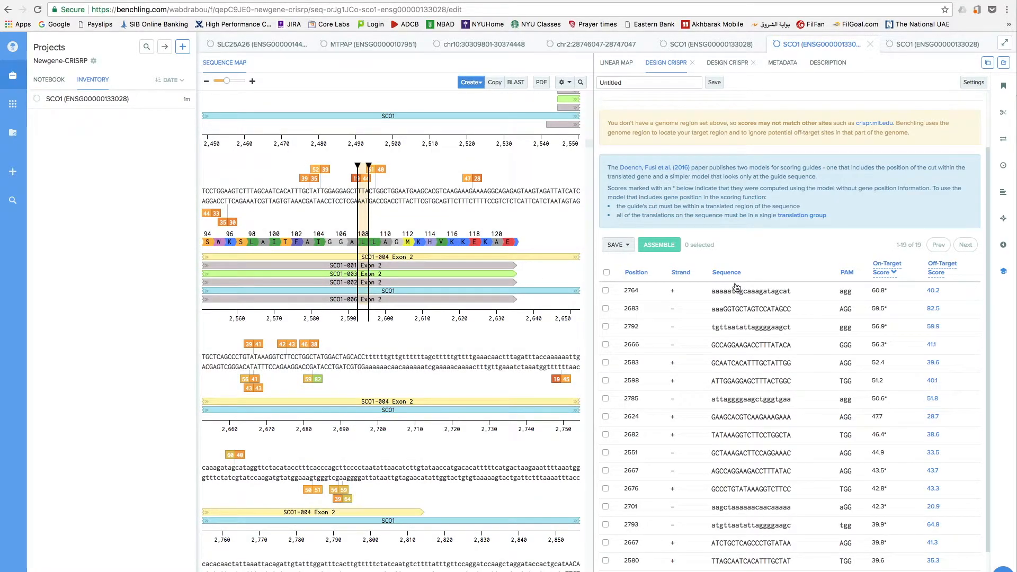
Tick several high-scoring guides, including positions 2666, 2624, 2583 and 2598, to locate them on the sequence map.
{"action": "left_click", "coordinate": [606, 291]}
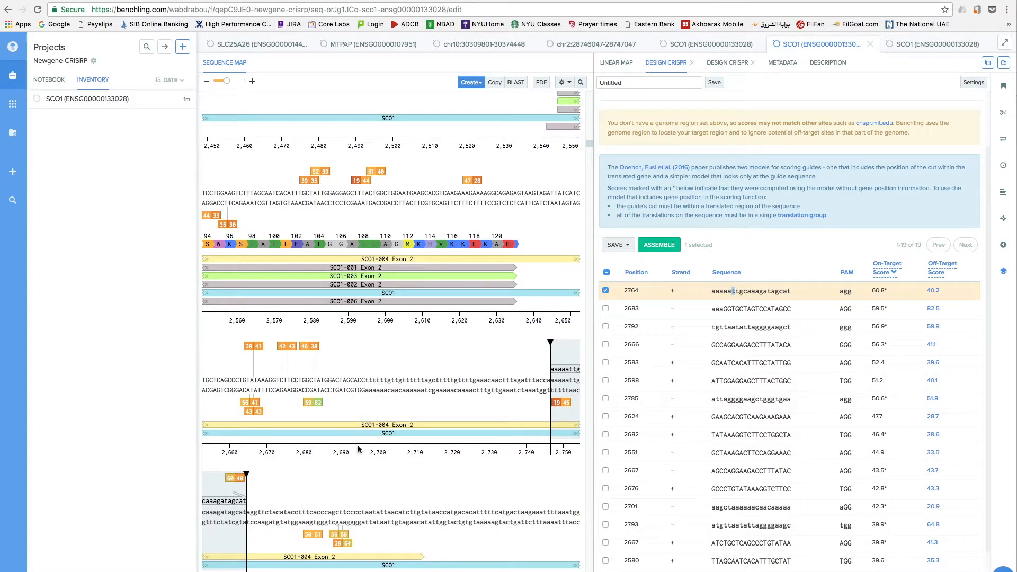
{"action": "scroll", "coordinate": [358, 434], "scroll_direction": "up", "scroll_amount": 1}
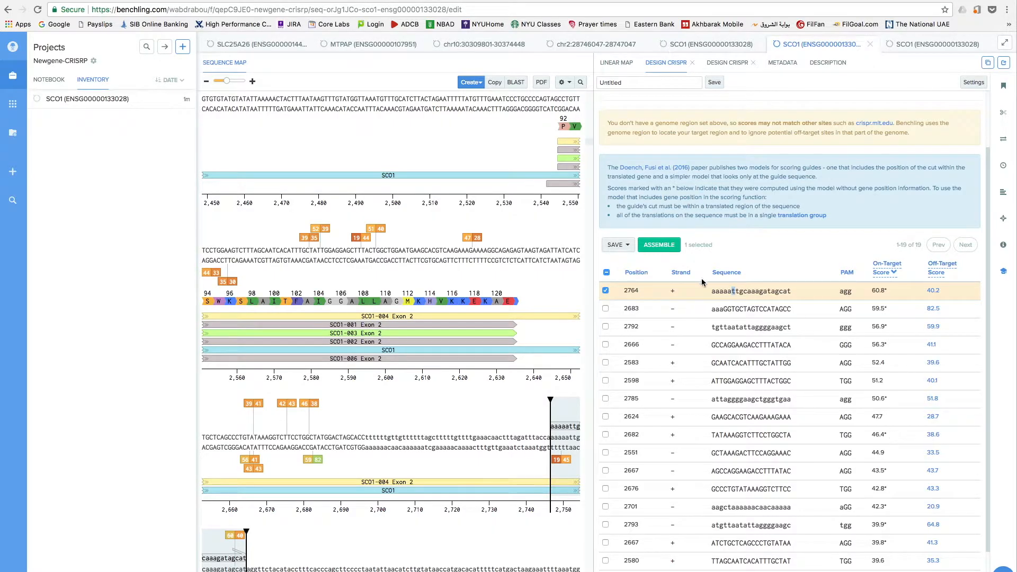
{"action": "left_click", "coordinate": [606, 291]}
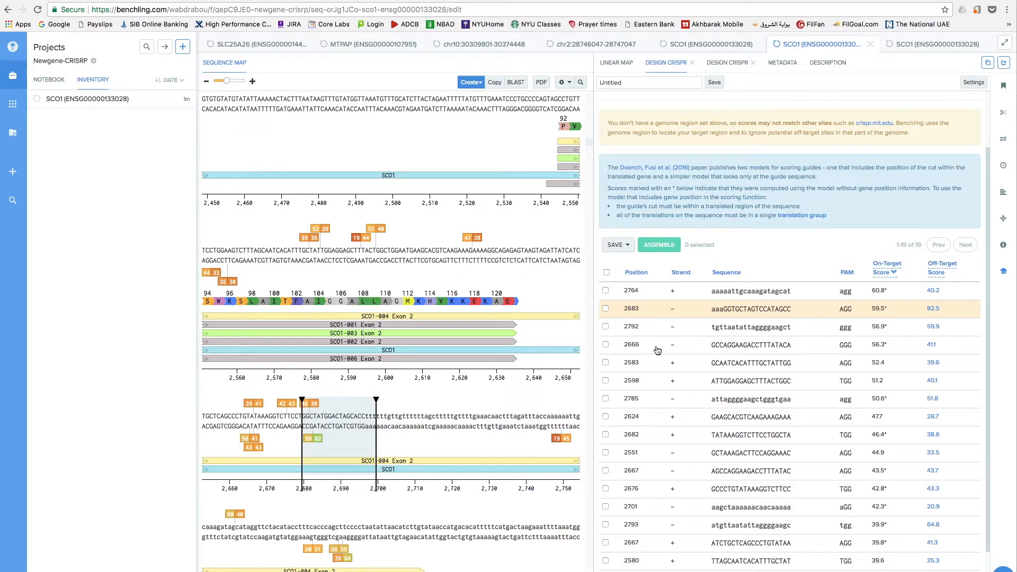
{"action": "left_click", "coordinate": [606, 345]}
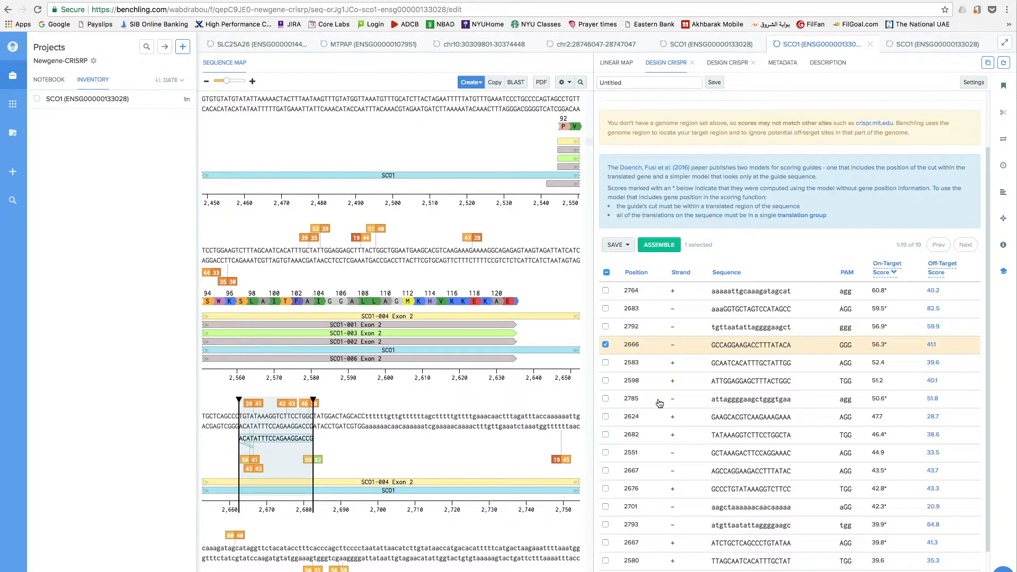
{"action": "left_click", "coordinate": [606, 416]}
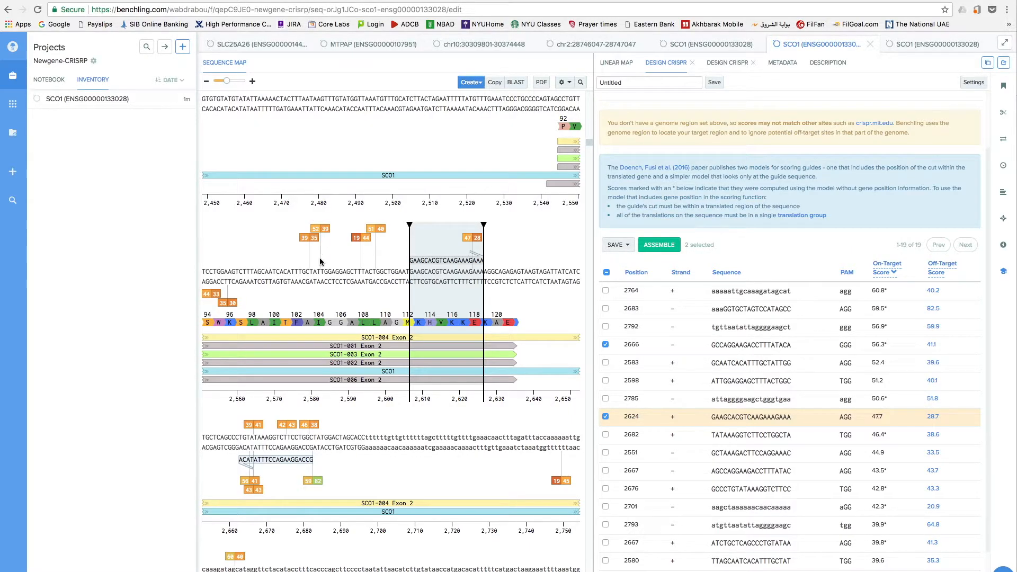
{"action": "left_click", "coordinate": [320, 229]}
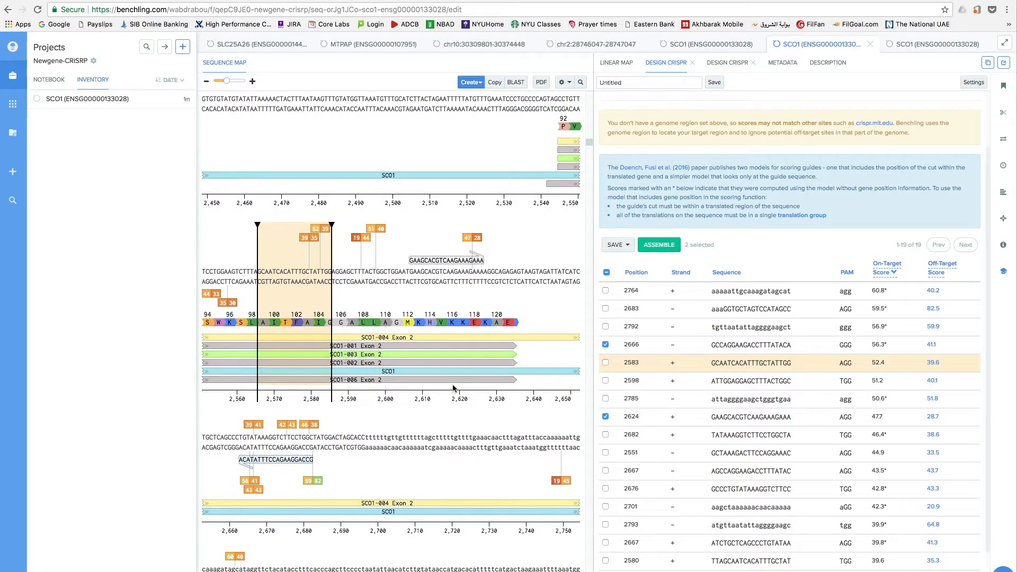
{"action": "left_click", "coordinate": [605, 363]}
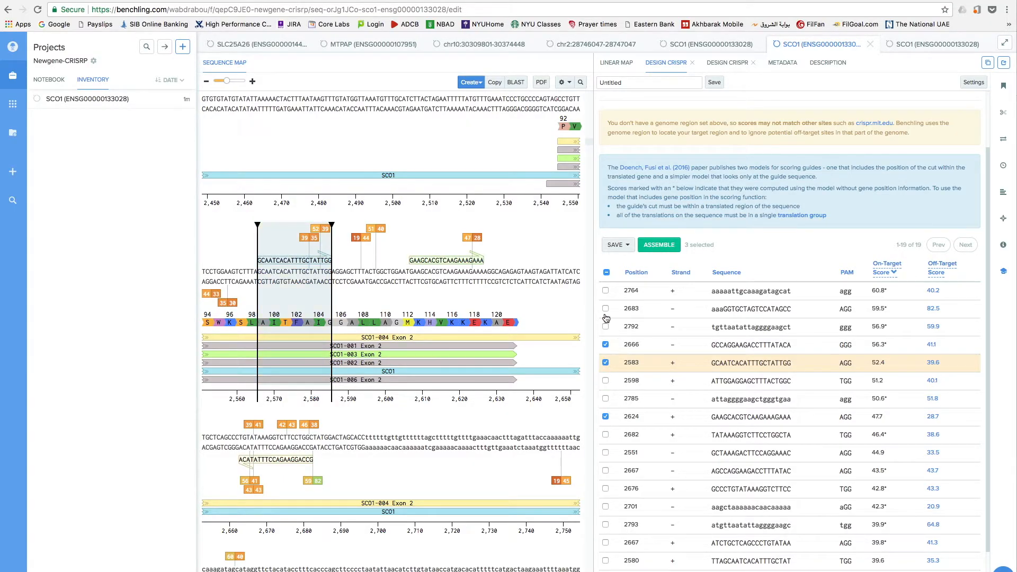
{"action": "left_click", "coordinate": [608, 381]}
Select all guides, inspect individual guide annotations on the sequence map, then clear the whole selection.
{"action": "left_click", "coordinate": [607, 273]}
{"action": "left_click", "coordinate": [607, 272]}
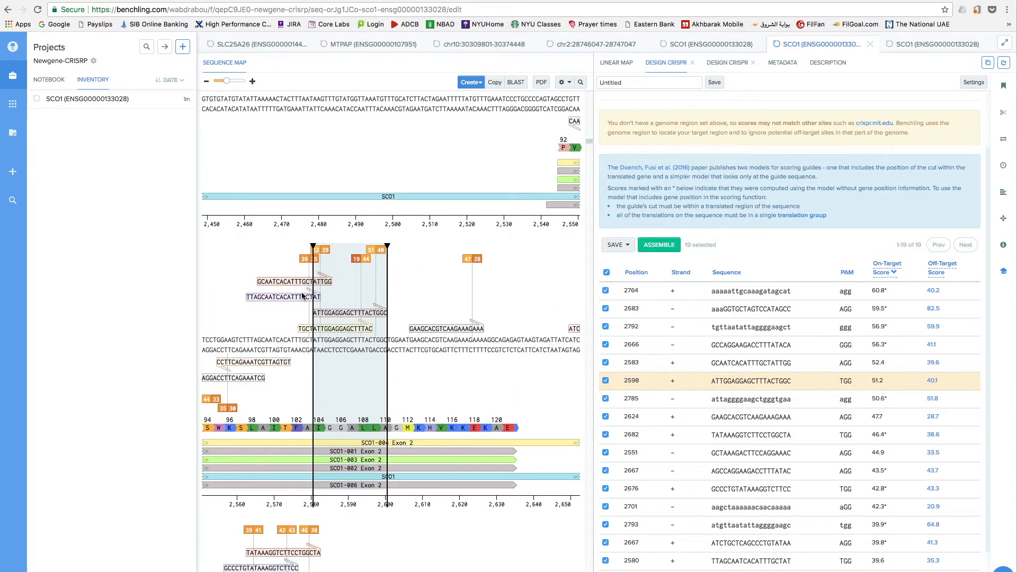
{"action": "left_click", "coordinate": [295, 283]}
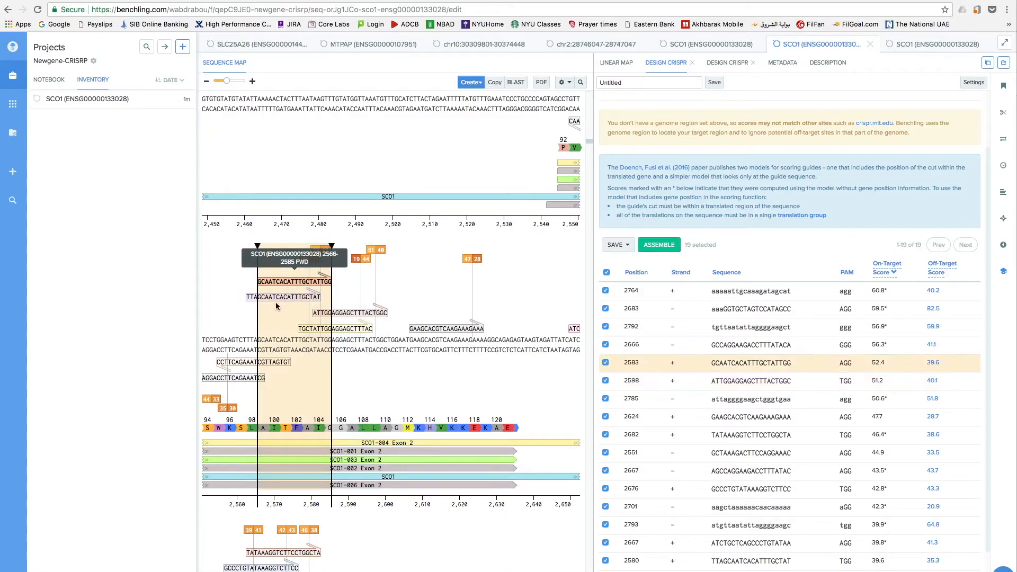
{"action": "left_click", "coordinate": [252, 300]}
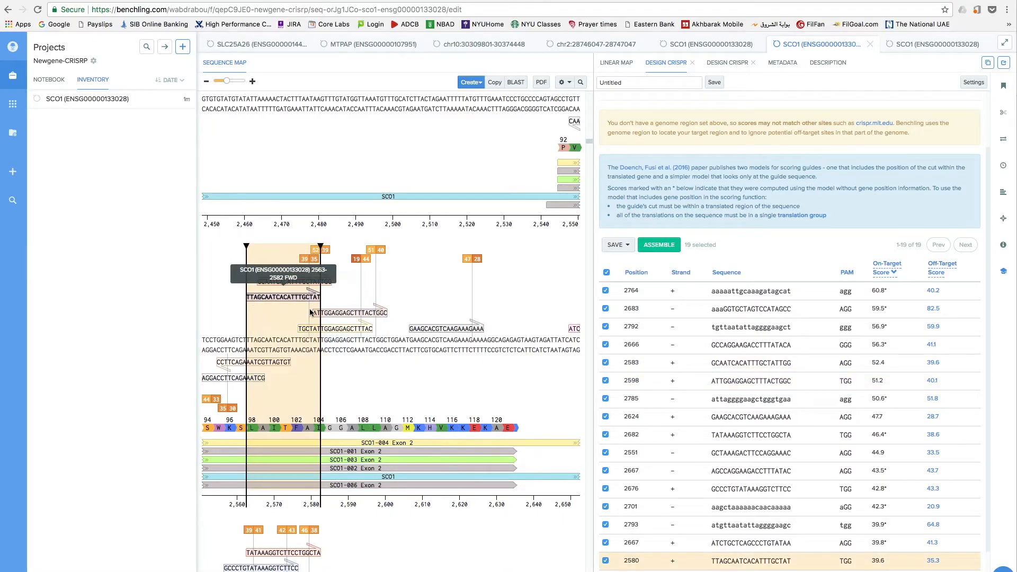
{"action": "left_click", "coordinate": [232, 365]}
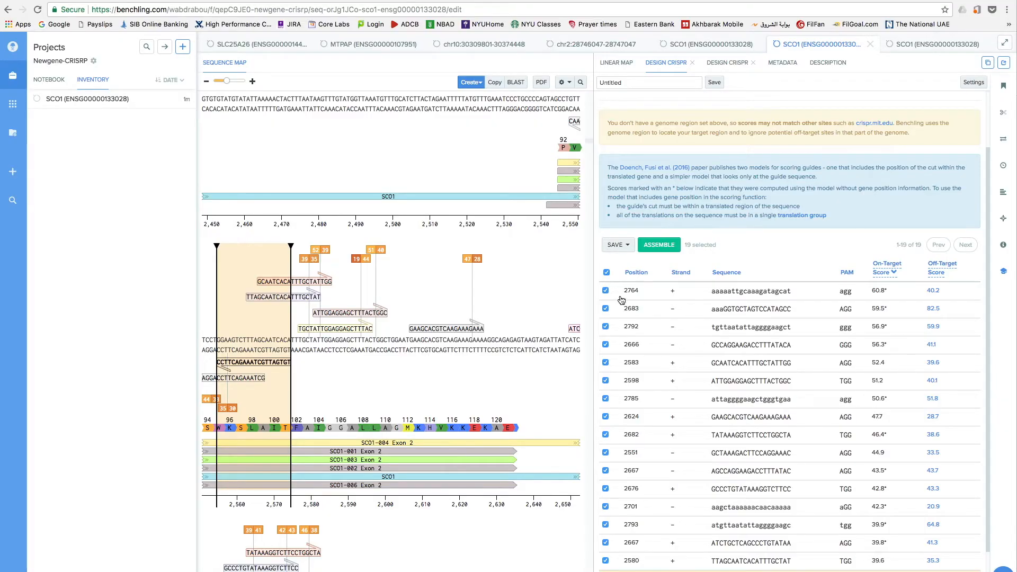
{"action": "left_click", "coordinate": [607, 273]}
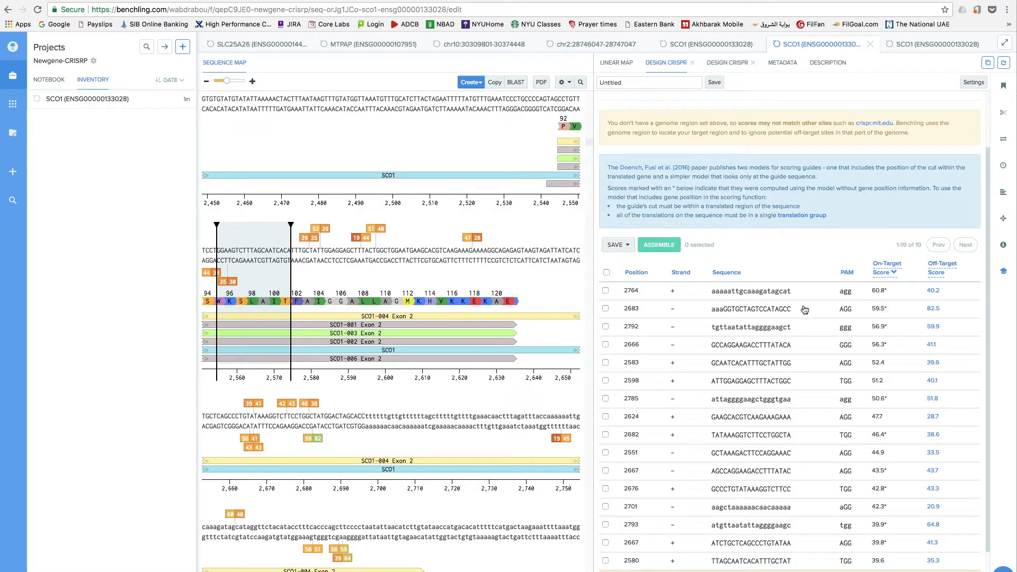
Select the guides at positions 2583 and 2598 in the guide list.
{"action": "left_click", "coordinate": [607, 327]}
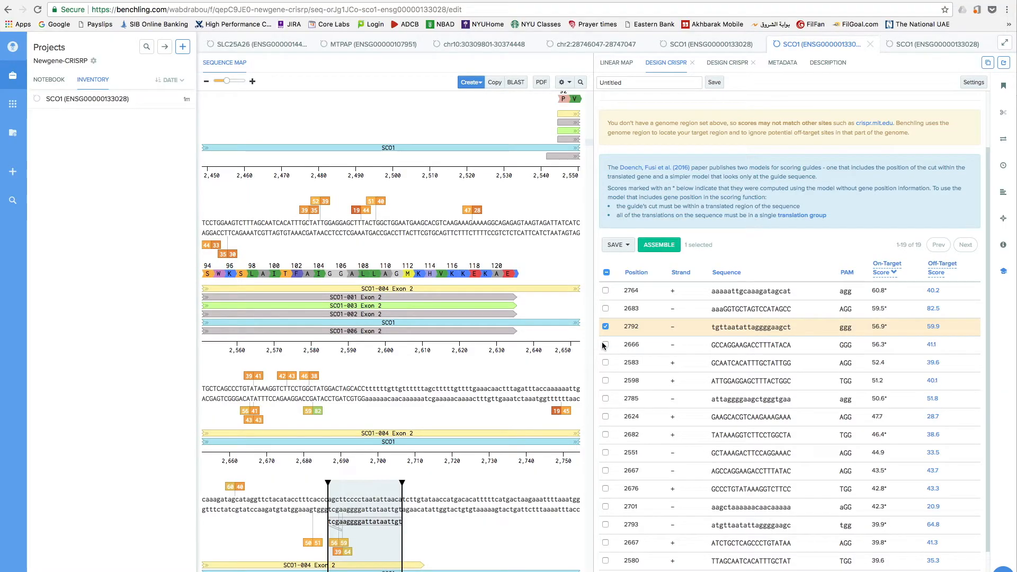
{"action": "left_click", "coordinate": [606, 326]}
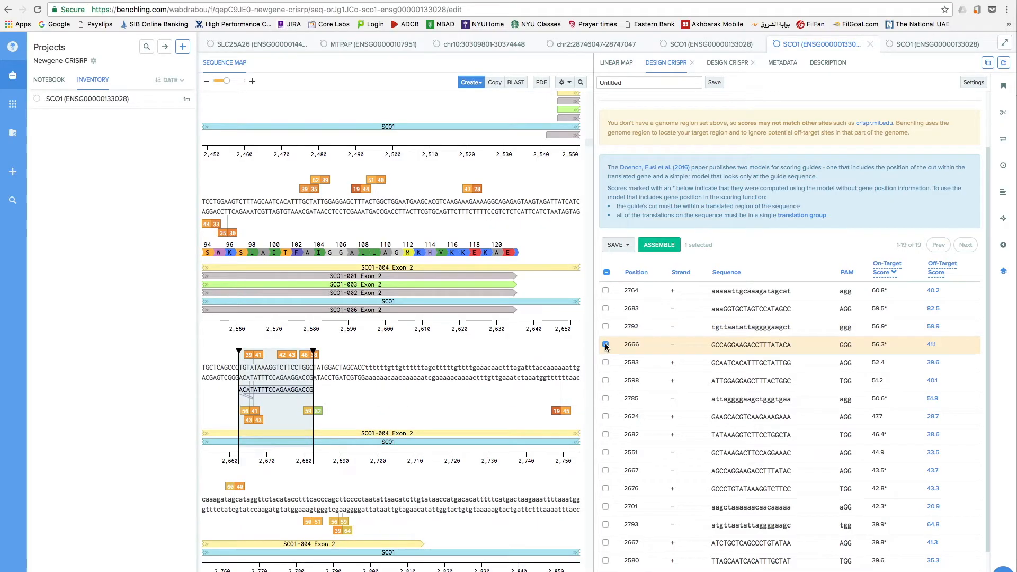
{"action": "left_click", "coordinate": [606, 364]}
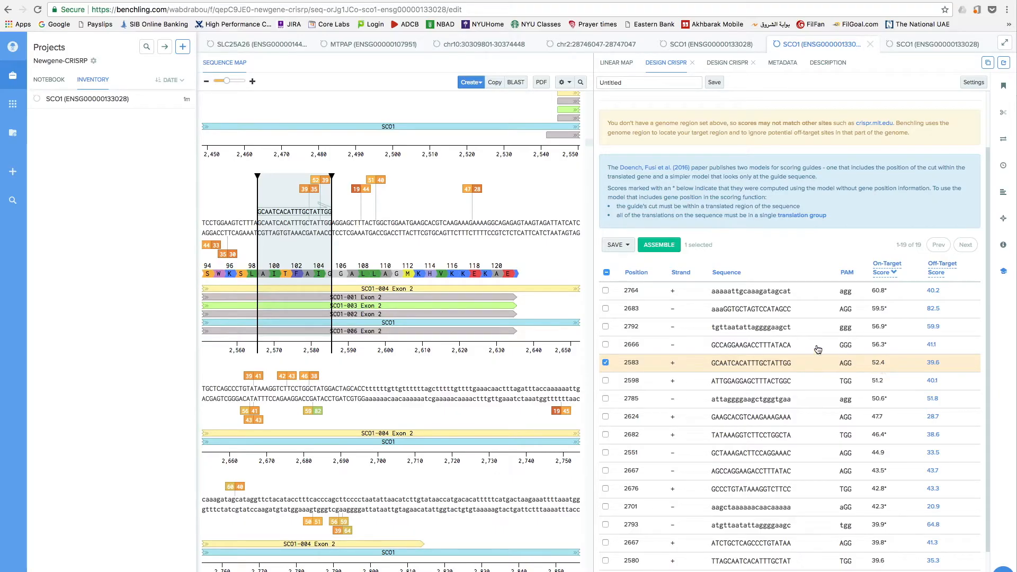
{"action": "left_click", "coordinate": [606, 381]}
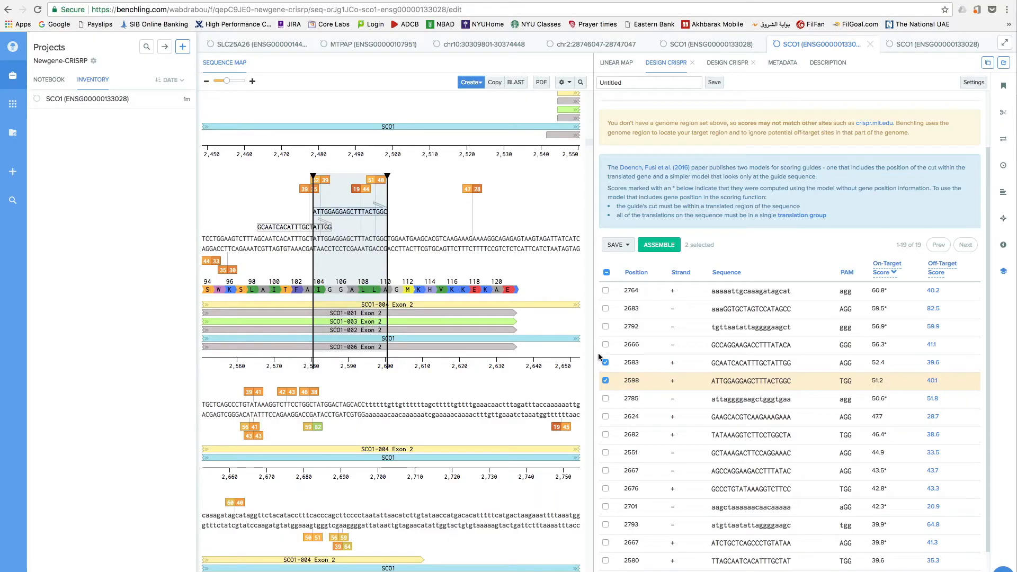
Copy the 2583 guide's sequence GCAATCACATTTGCTATTGG to the clipboard through Copy Special.
{"action": "left_click", "coordinate": [298, 231]}
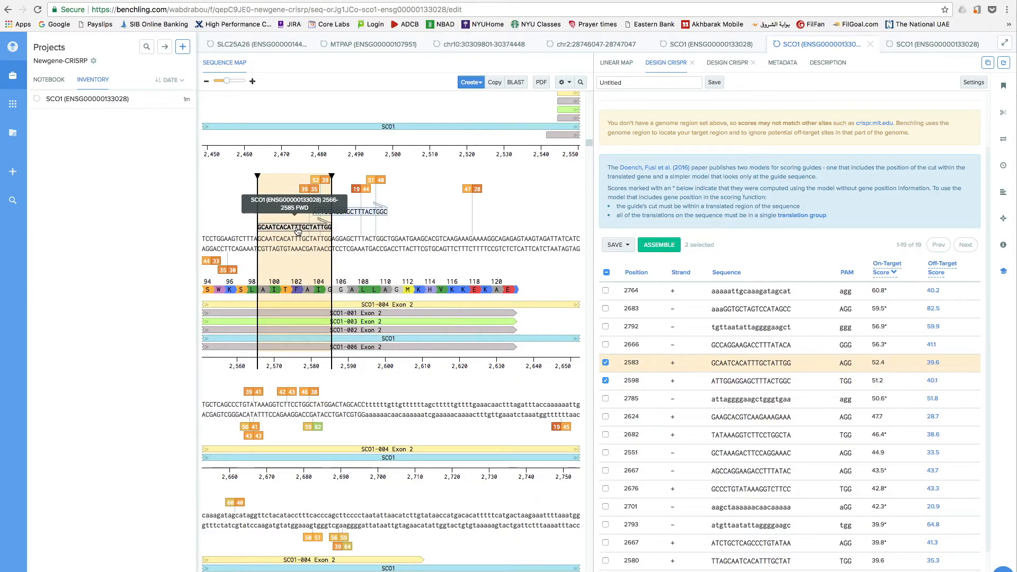
{"action": "right_click", "coordinate": [297, 231]}
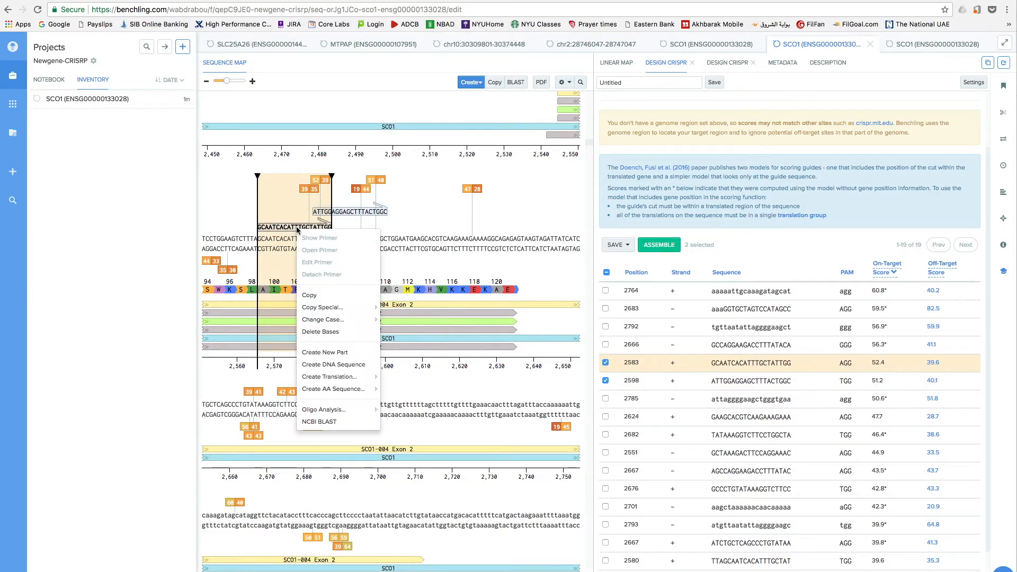
{"action": "left_click", "coordinate": [321, 296]}
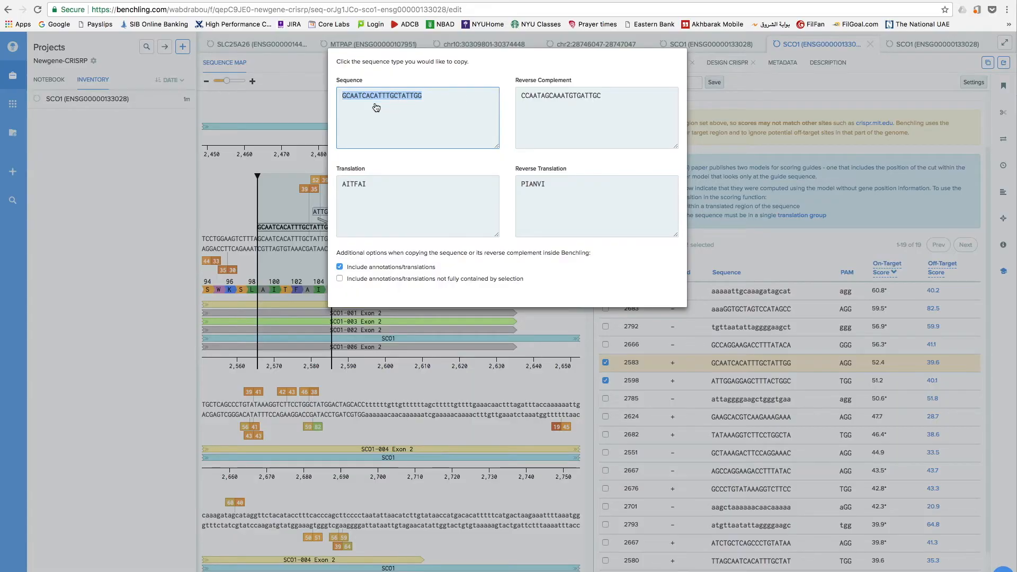
{"action": "right_click", "coordinate": [390, 92]}
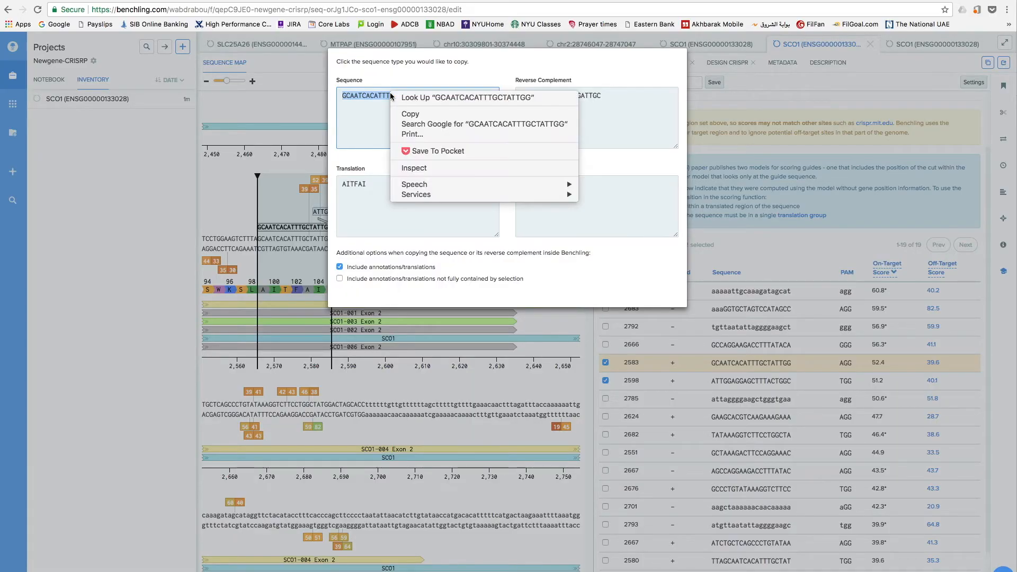
{"action": "left_click", "coordinate": [411, 114]}
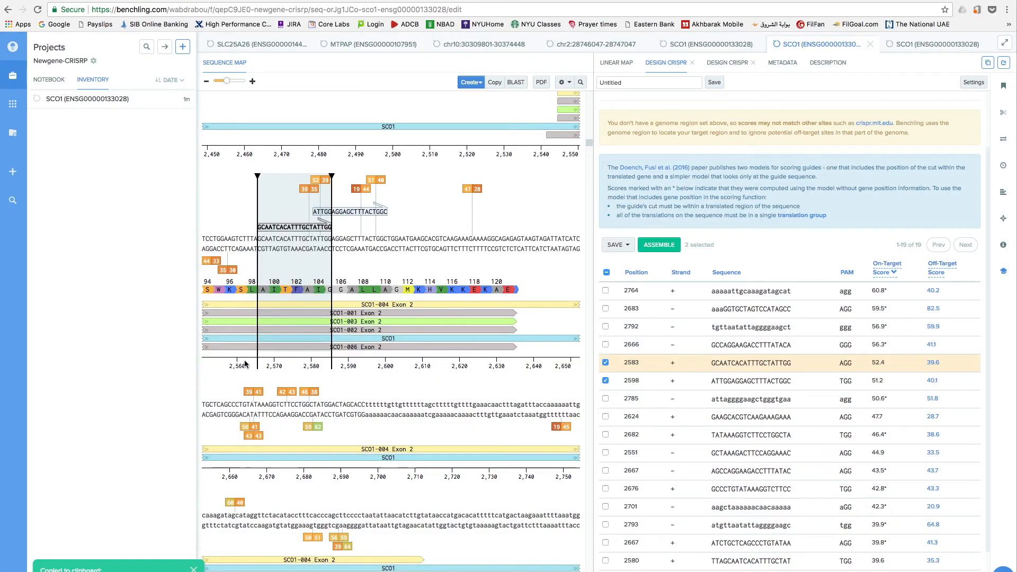